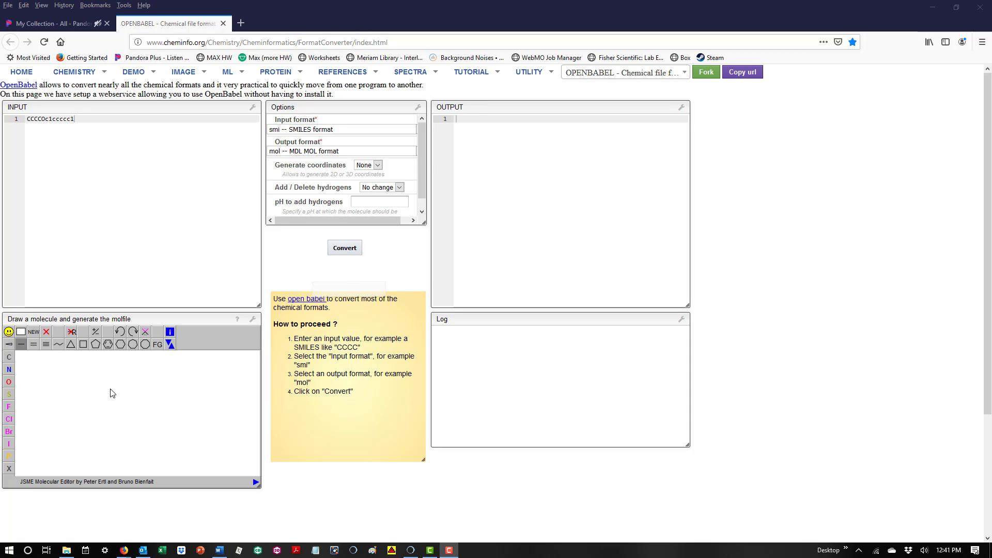
Step: Draw a five-membered carbon ring and add a single bond to each of its two upper side carbons
click(95, 341)
click(123, 434)
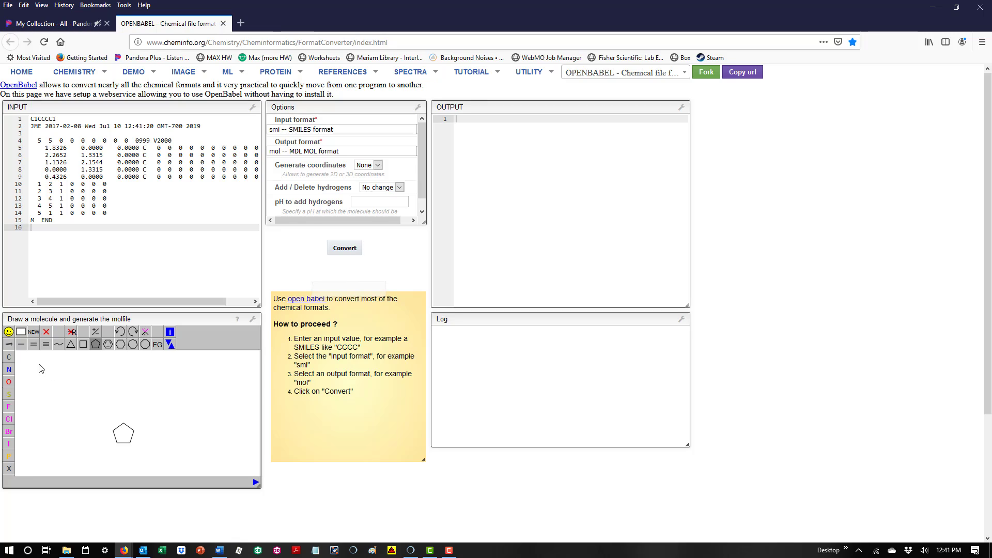
click(22, 344)
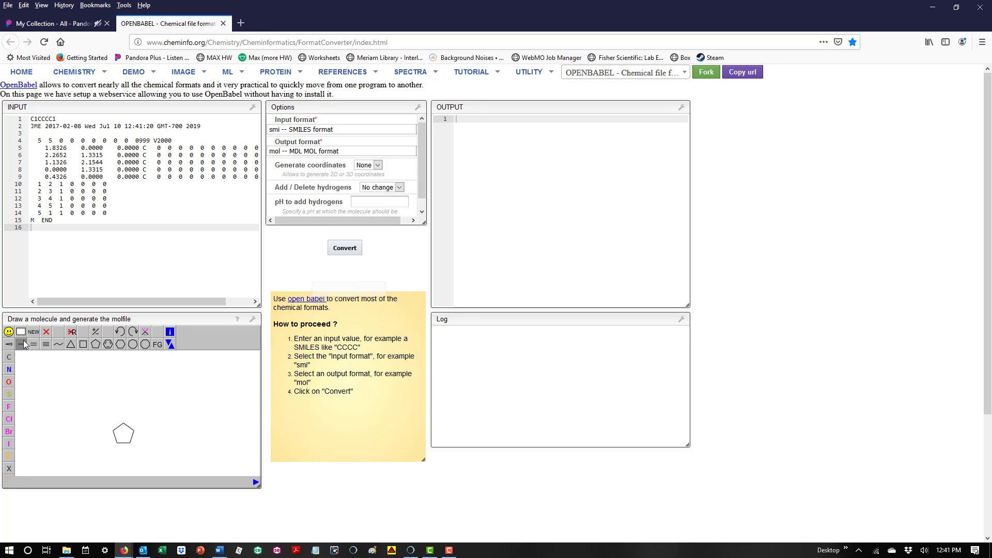
click(114, 431)
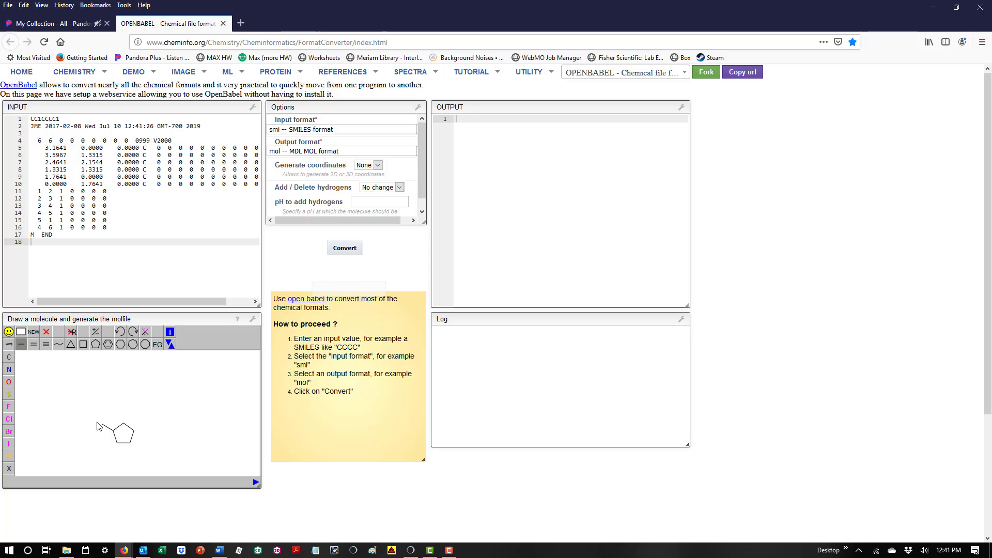
click(135, 436)
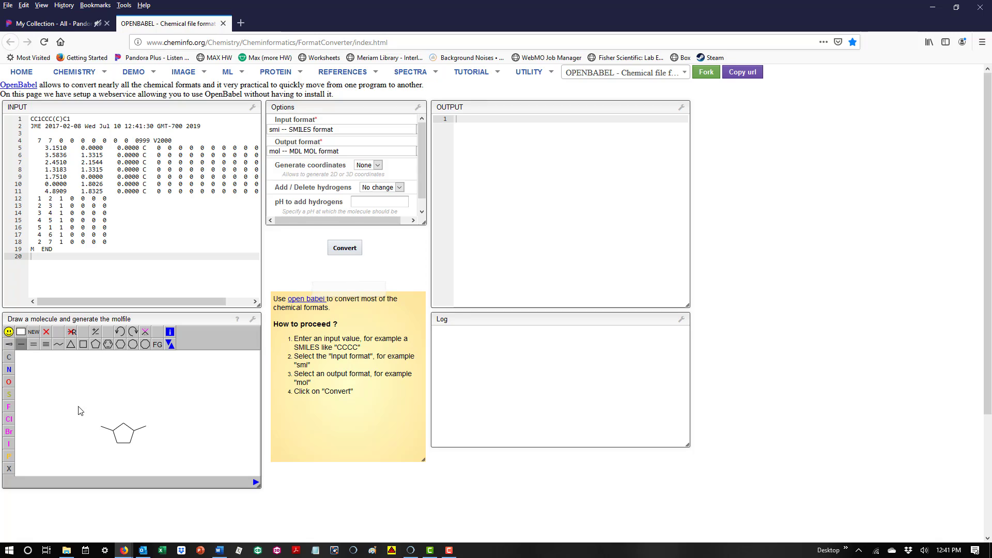
click(101, 425)
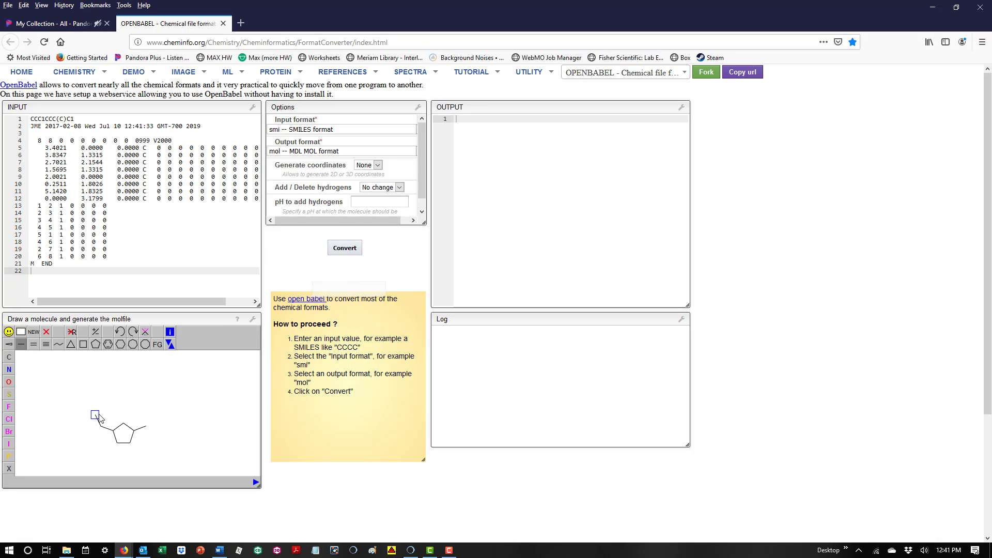
drag(99, 419, 99, 363)
click(22, 332)
click(122, 424)
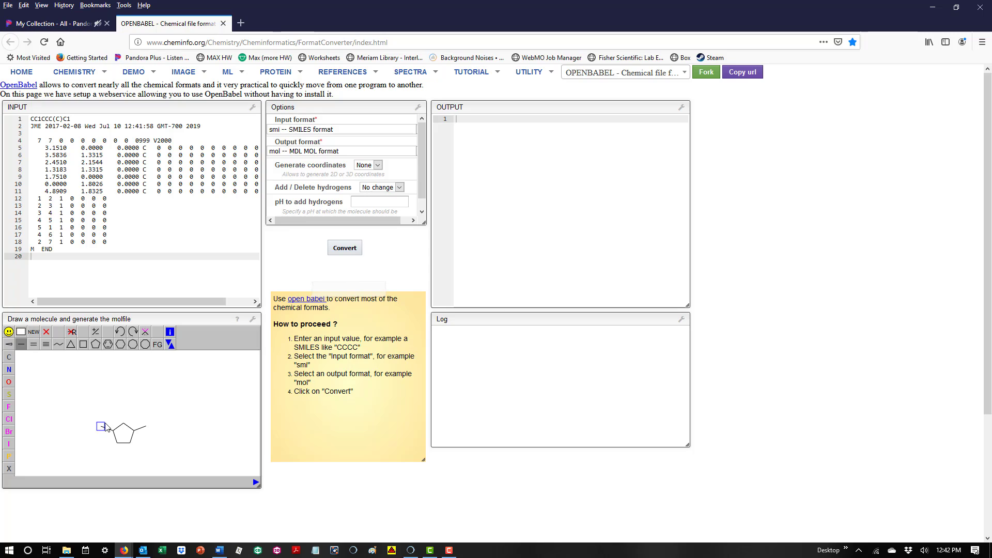
Step: Split the ring's left substituent into two branches and attach a second five-membered ring to the upper branch
mouse_move(105, 427)
mouse_down()
mouse_move(89, 428)
mouse_move(99, 414)
mouse_move(101, 439)
mouse_move(101, 423)
mouse_up()
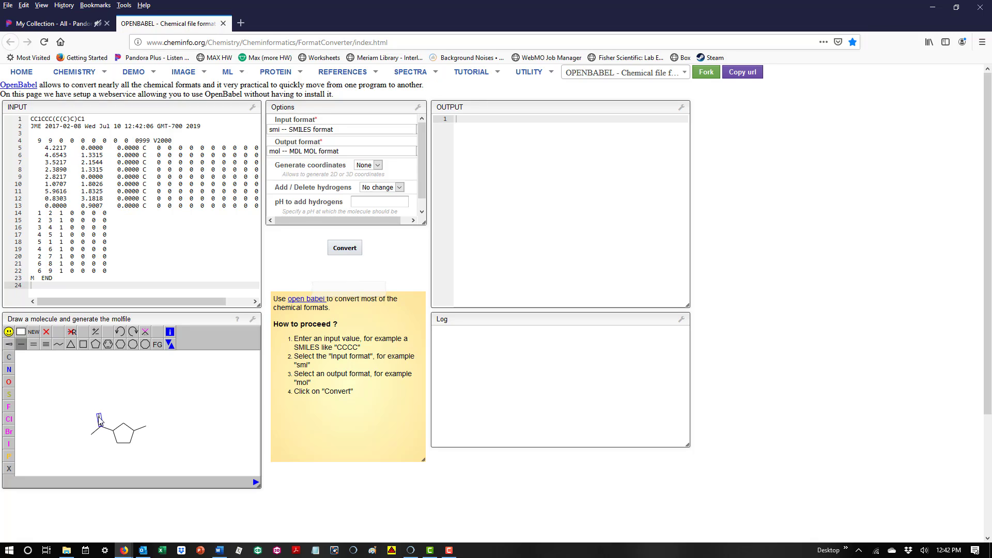
click(96, 344)
click(98, 414)
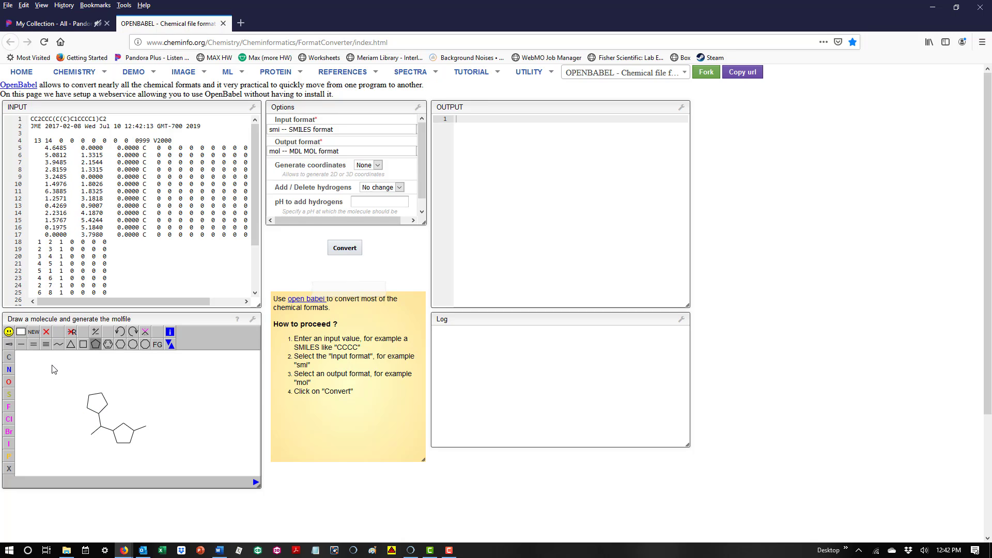
Step: Make the link to the second ring a double bond and place two double bonds in the first ring
click(21, 345)
click(102, 421)
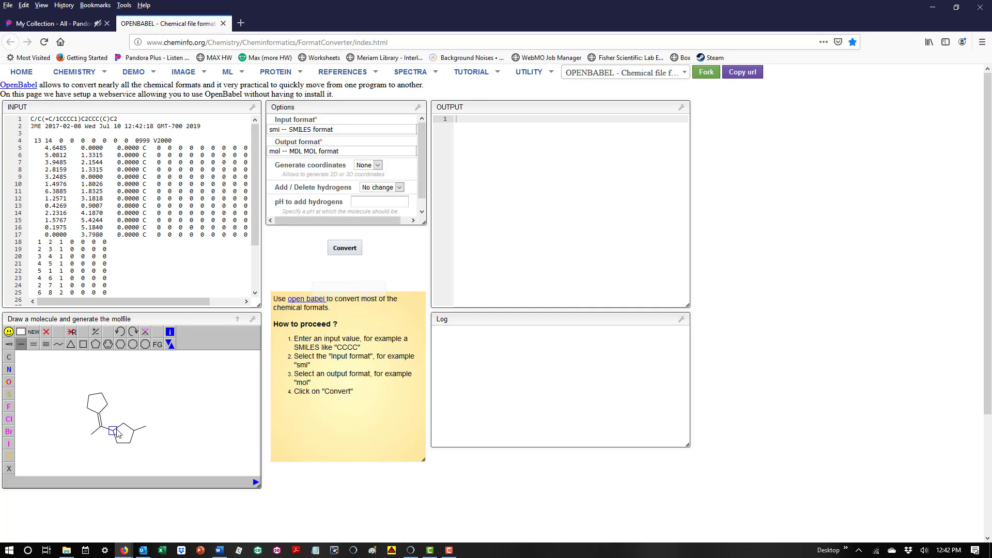
click(119, 427)
click(122, 442)
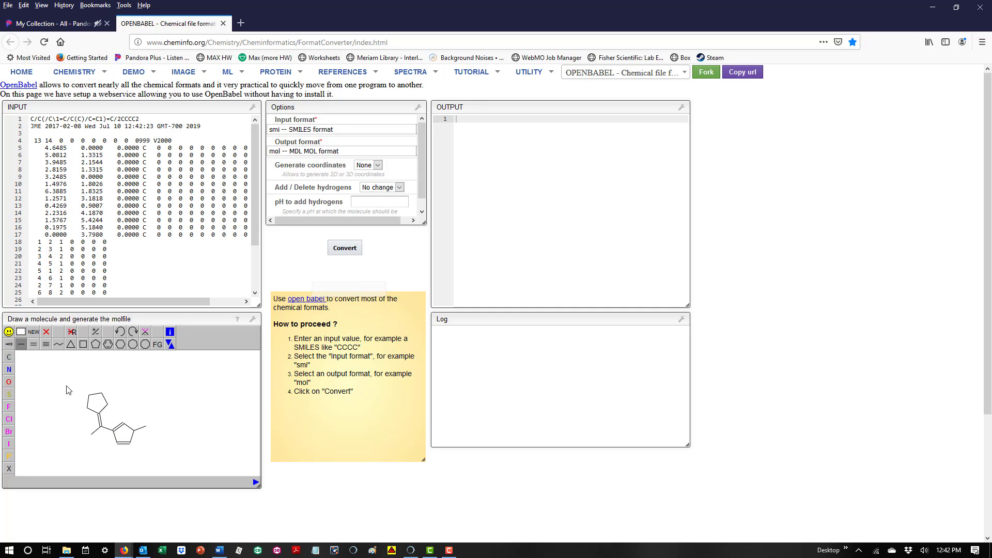
Step: Add a double bond inside the second ring and a double-bonded carbon with two branches at its upper right carbon
click(93, 405)
click(104, 392)
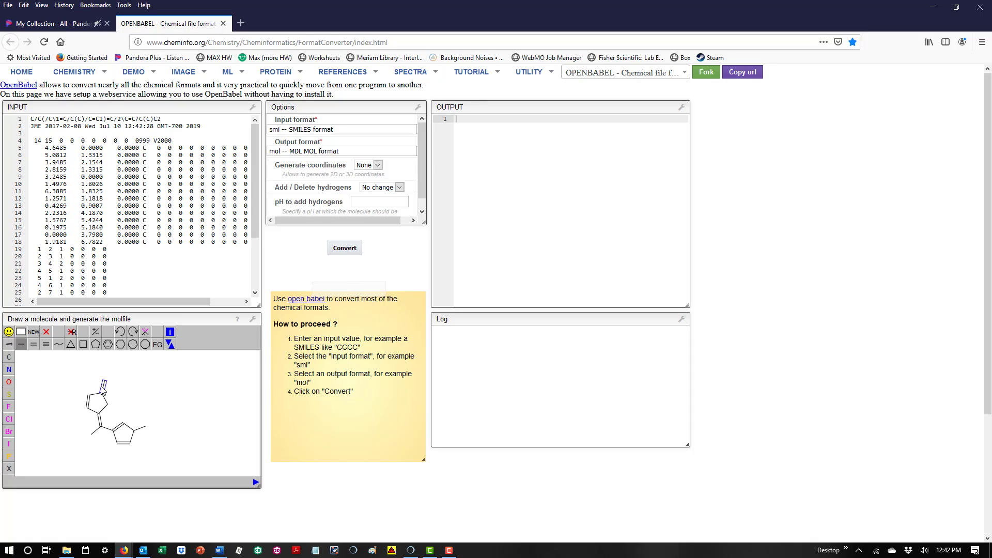
click(103, 388)
drag(104, 380, 91, 370)
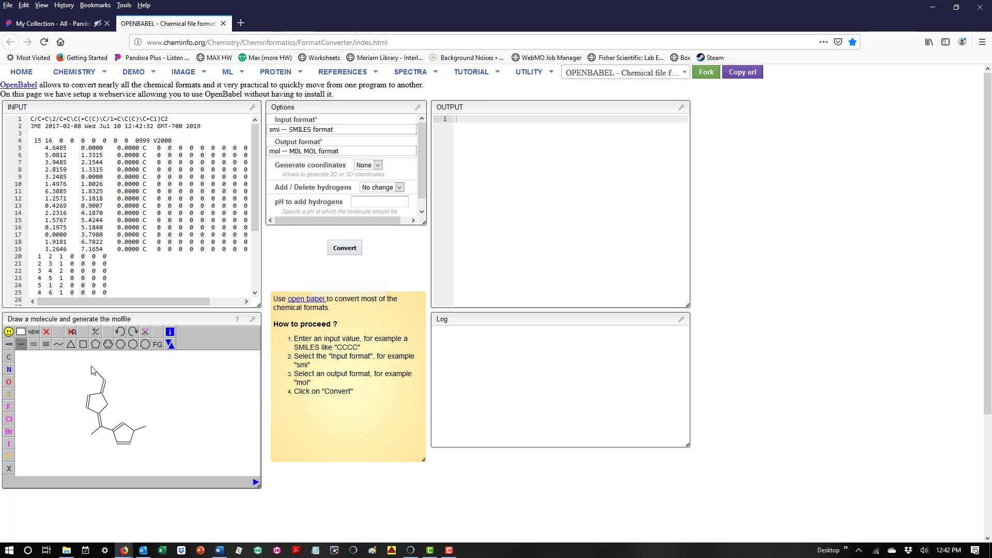
click(106, 382)
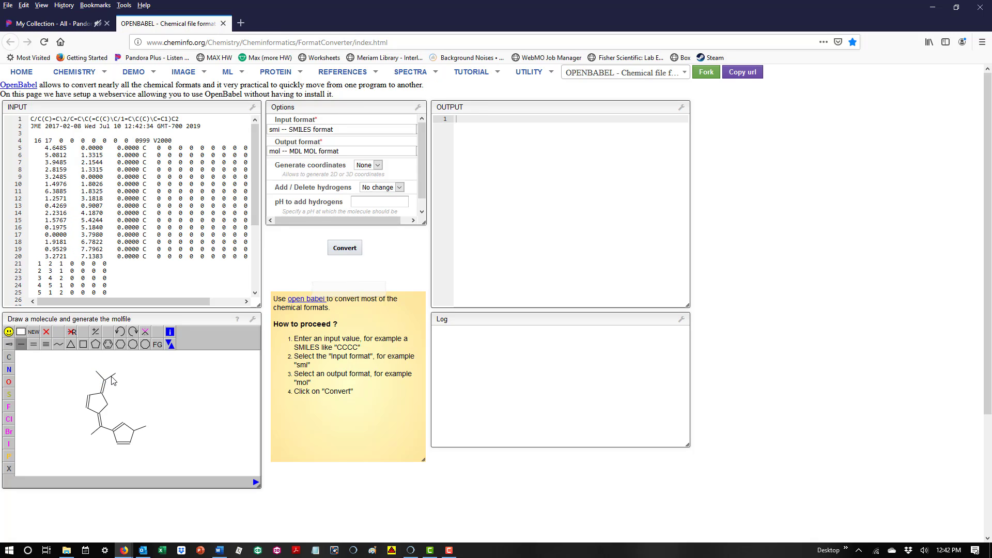
Step: Attach a third five-membered ring to the right-hand branch above the second ring
drag(112, 381, 110, 377)
click(113, 381)
click(112, 381)
click(96, 344)
click(115, 372)
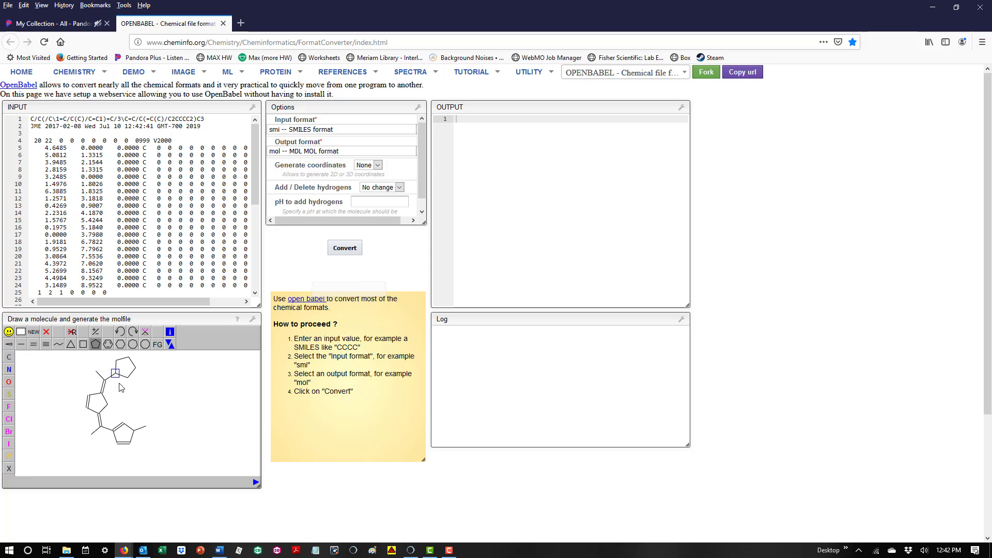
Step: Add a double-bonded carbon with two single-bond branches to the right carbon of the third ring
click(21, 345)
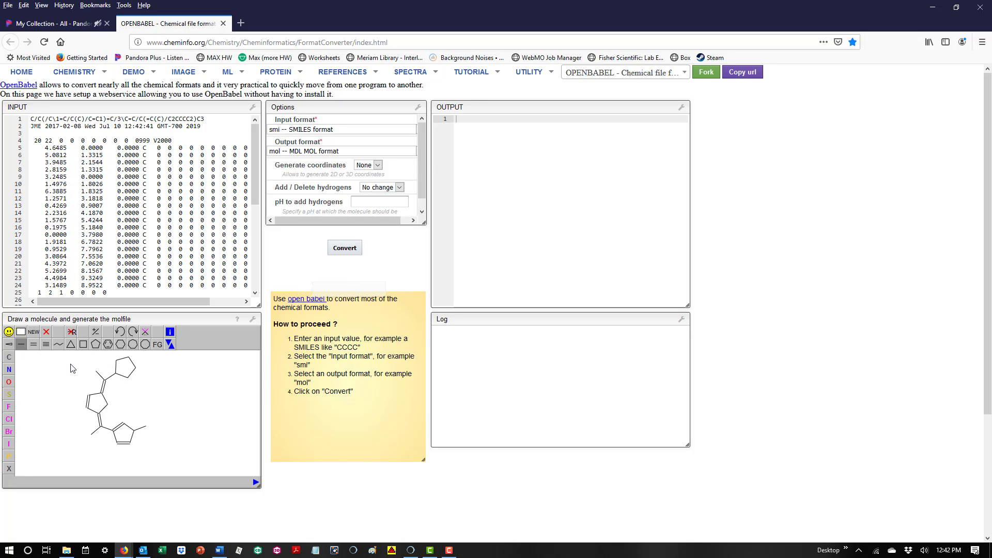
click(135, 368)
click(148, 371)
click(148, 372)
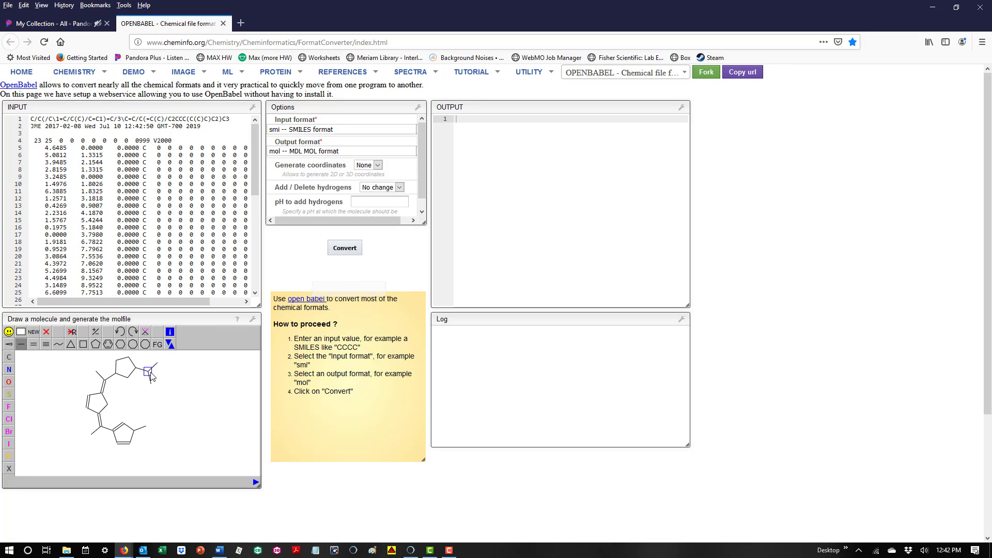
click(141, 369)
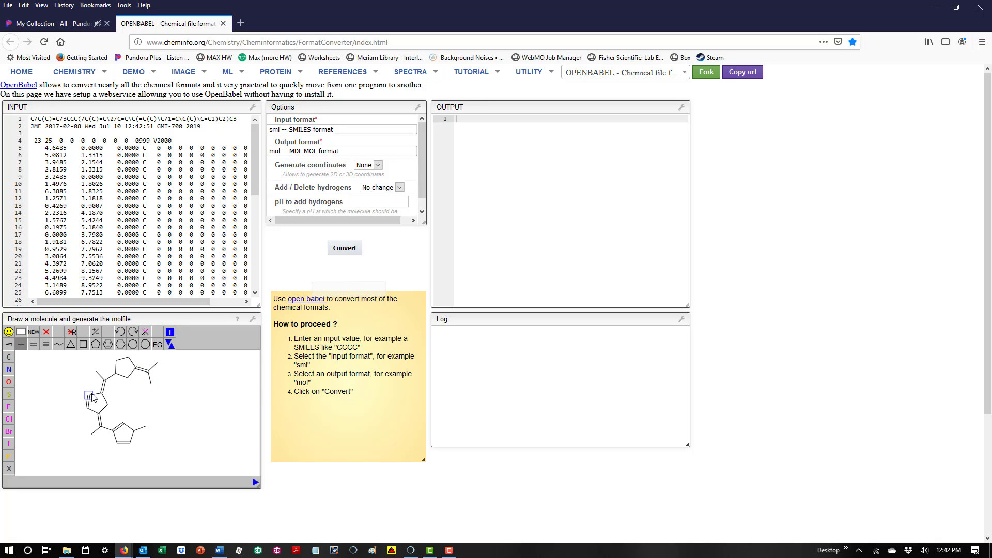
Step: Attach a fourth five-membered ring to the lower branch and bond it to the first ring's free substituent to close the macrocycle
click(96, 344)
click(150, 383)
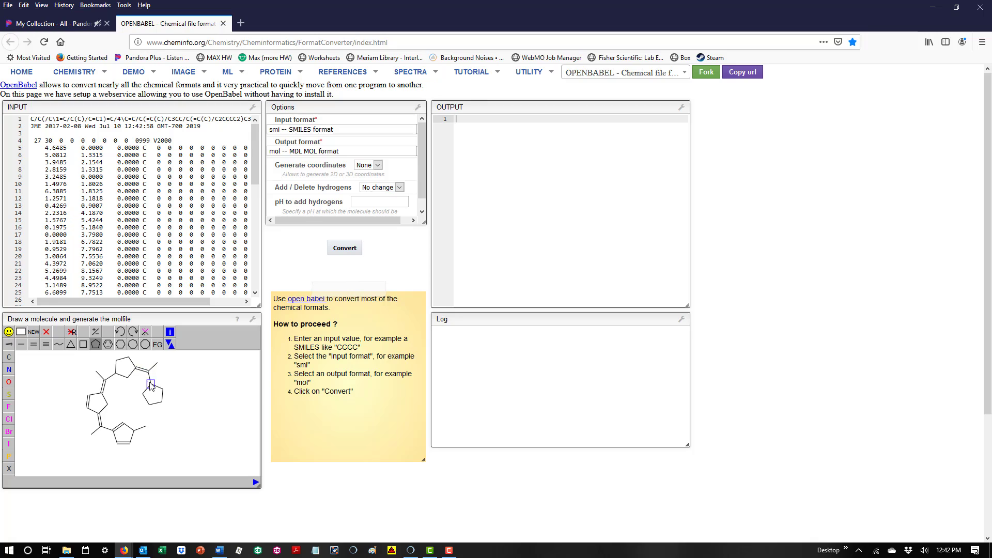
click(21, 344)
drag(146, 428, 151, 412)
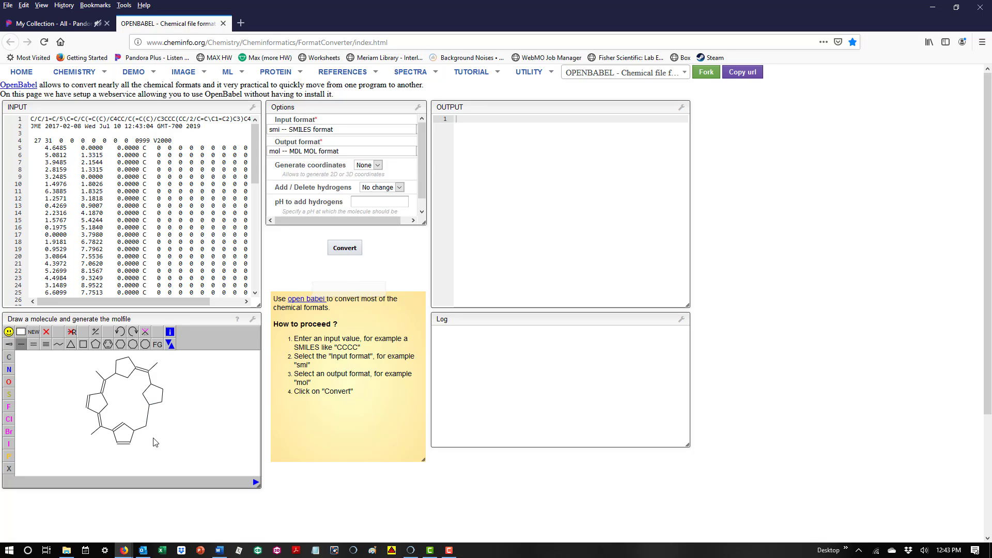
Step: Add a single bond to the closing bridge carbon and place two double bonds in each of the third and fourth rings
click(147, 428)
click(121, 373)
click(122, 362)
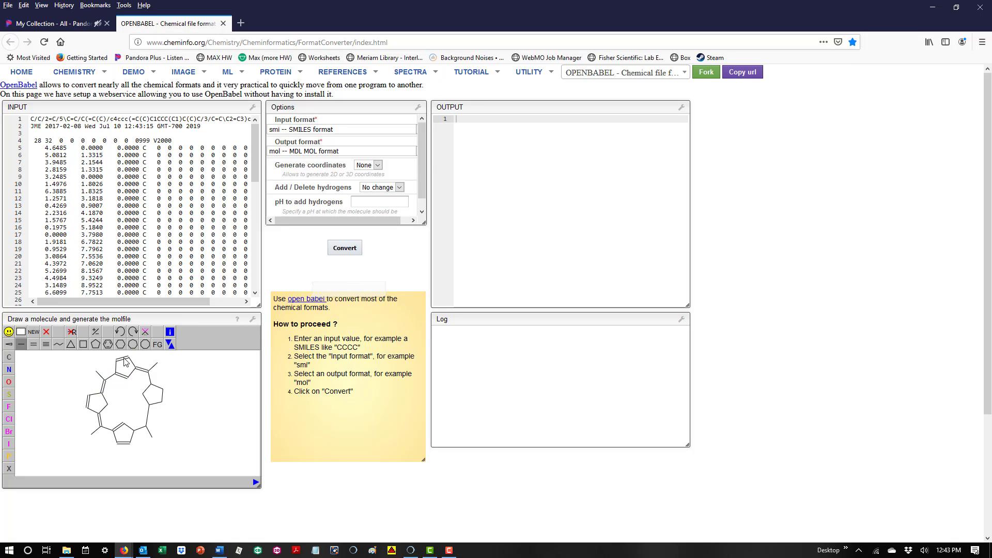
click(162, 389)
click(156, 404)
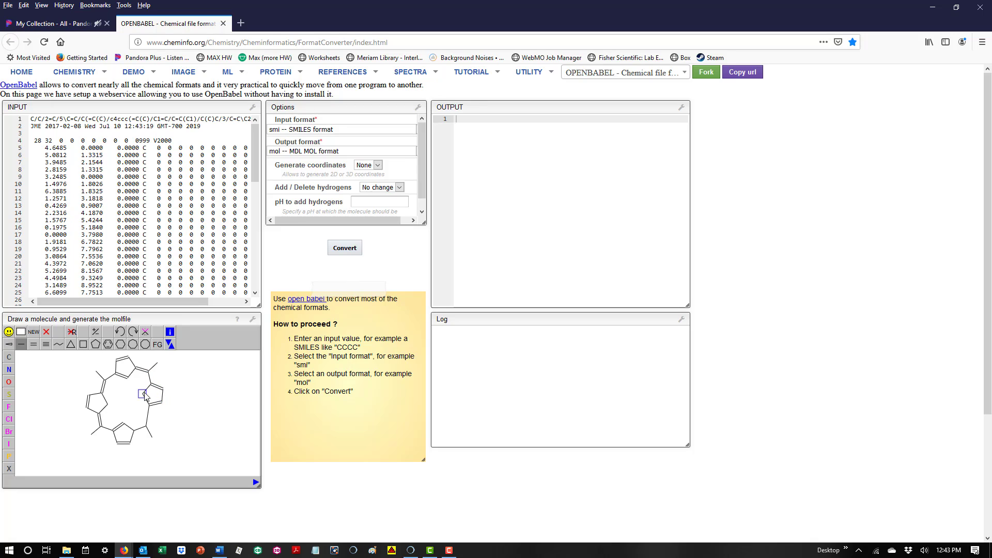
Step: Replace the inner carbon of all four five-membered rings with nitrogen and add explicit hydrogens to the left and right nitrogens
key(n)
key(n)
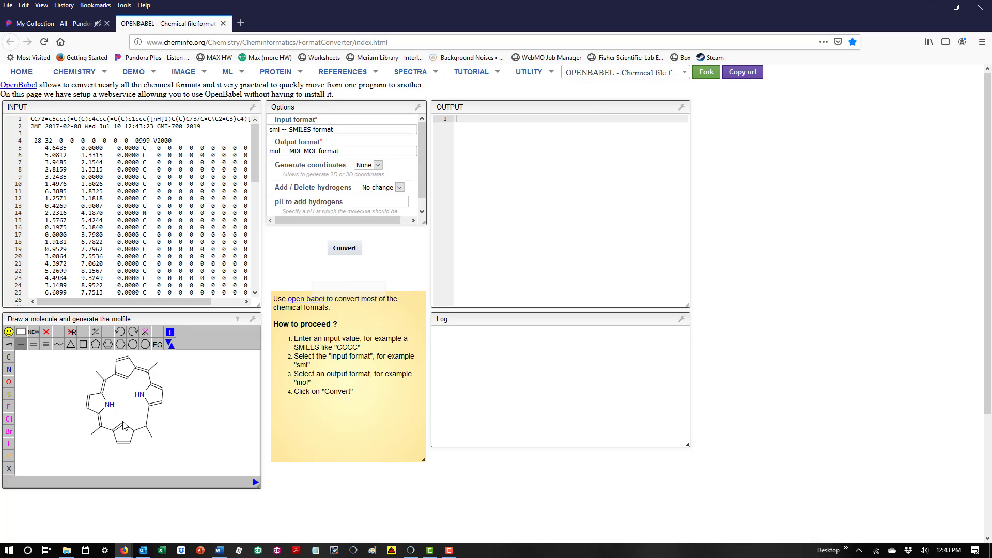
key(n)
key(n)
click(108, 406)
click(141, 395)
key(h)
Step: Attach a benzene ring to each of the macrocycle's four bridge carbons
click(108, 344)
click(147, 425)
click(90, 437)
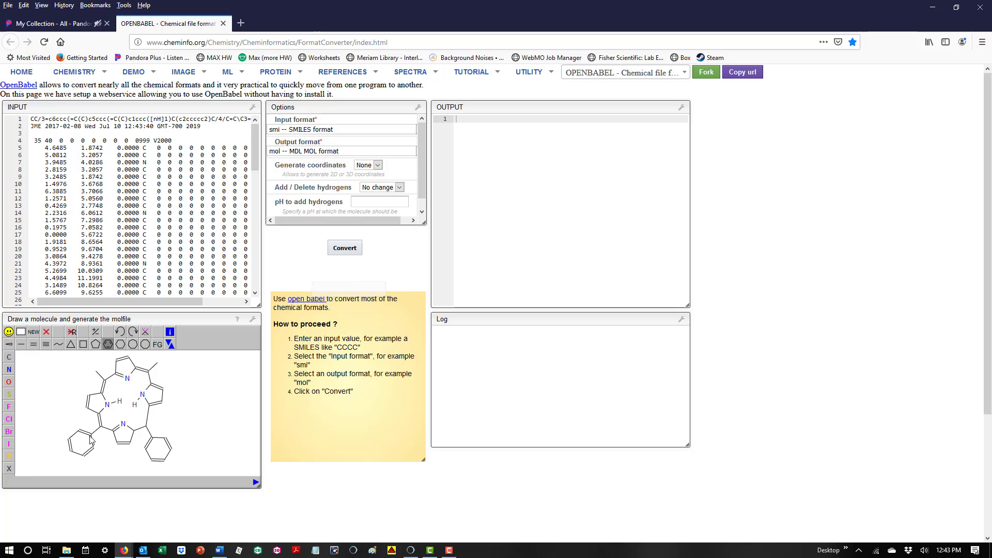
click(96, 372)
click(151, 369)
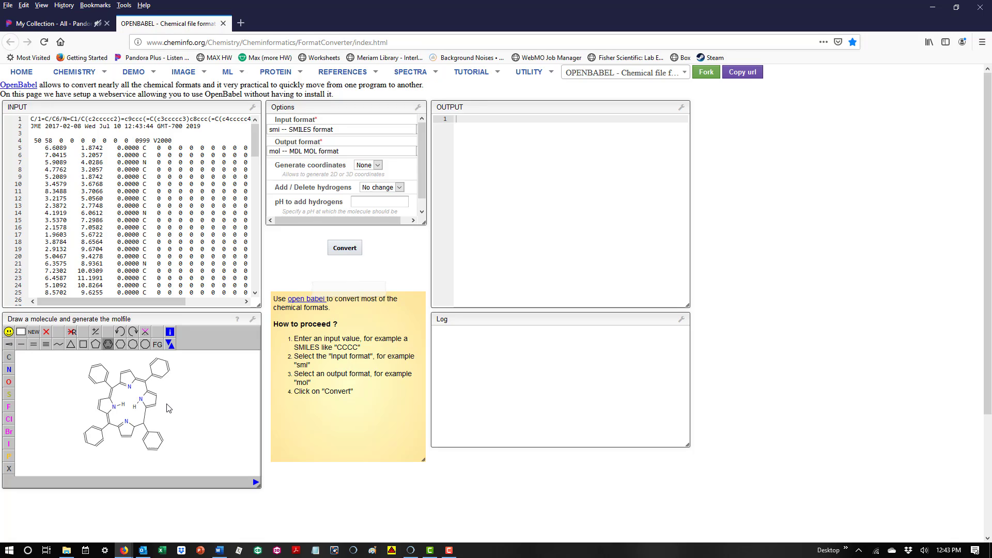
Step: Switch the drawing tool to single bonds and view the Add / Delete hydrogens options, keeping No change
click(22, 347)
click(385, 188)
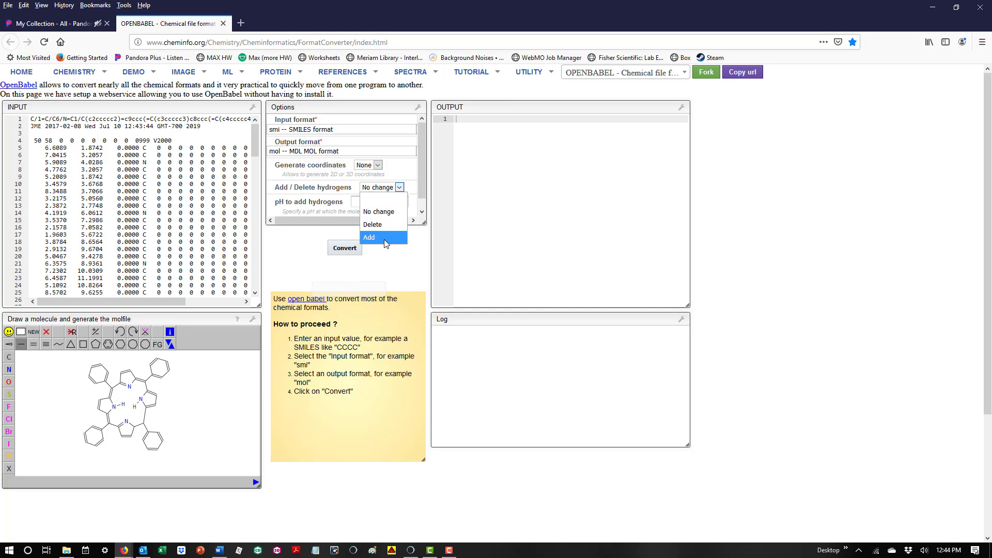
click(364, 189)
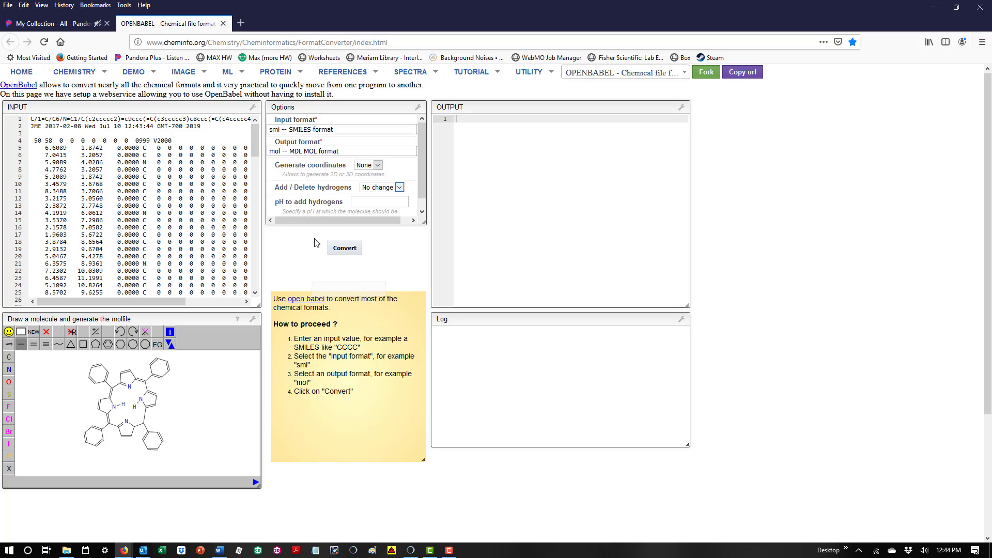
Step: Add single bonds to the five open carbons of the upper right benzene ring and the right five-membered ring's two outer carbons
click(166, 378)
click(170, 369)
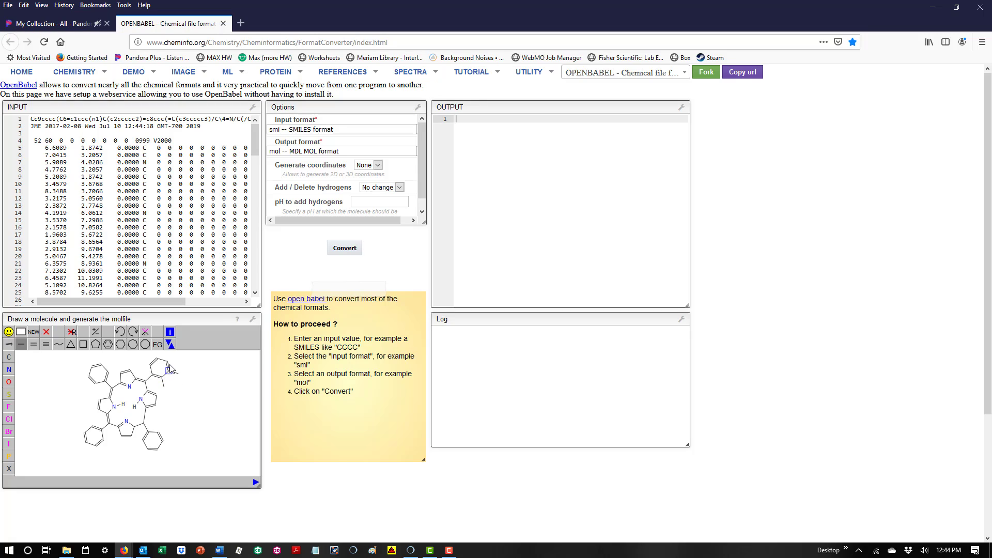
click(167, 361)
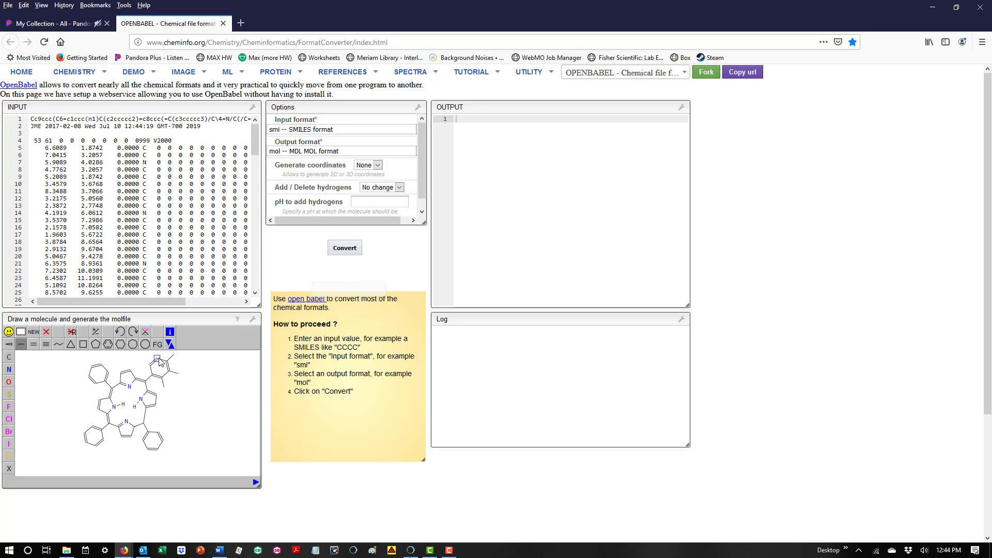
click(155, 360)
click(154, 363)
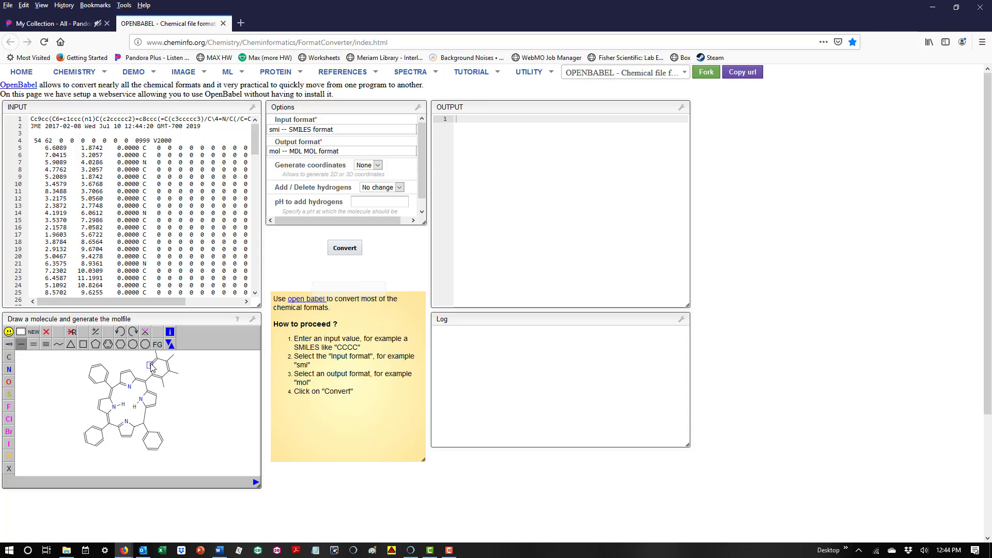
click(157, 395)
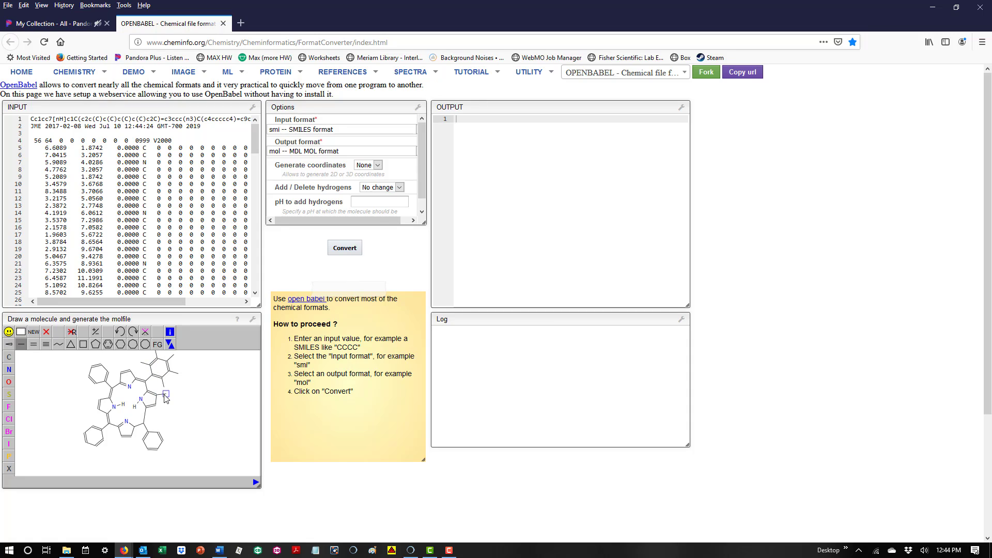
click(159, 409)
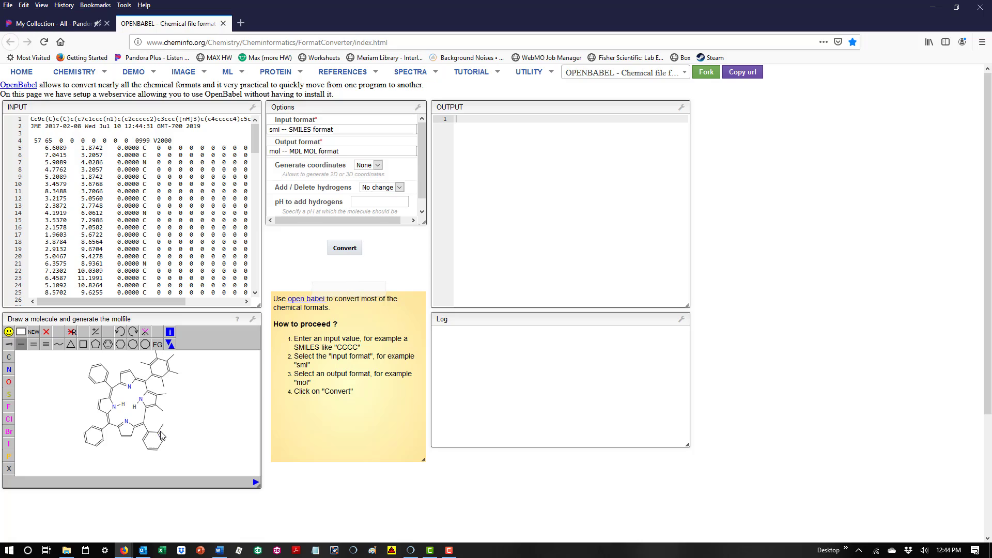
Step: Add single bonds to the five open carbons of the lower right benzene ring and the bottom five-membered ring's two outer carbons
click(158, 431)
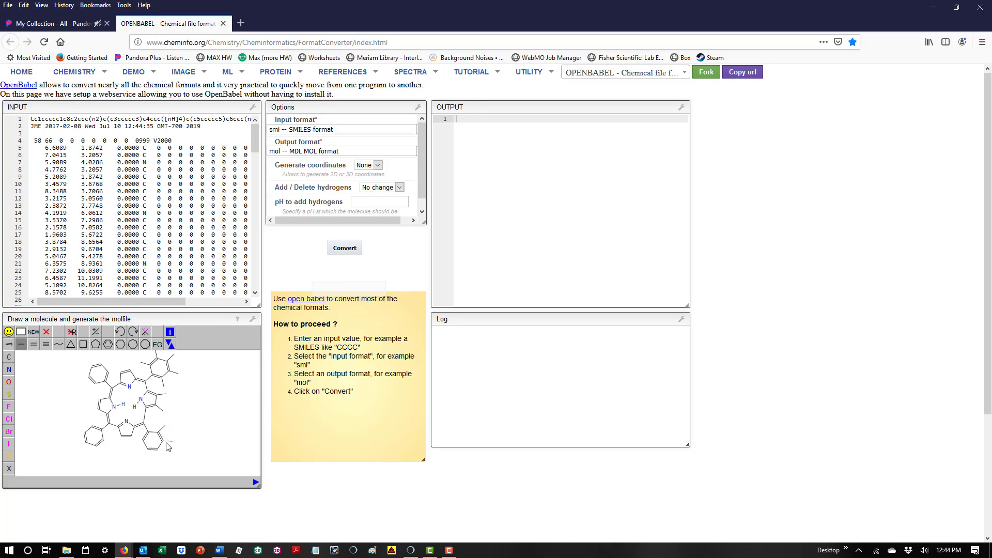
click(163, 438)
click(159, 454)
click(149, 453)
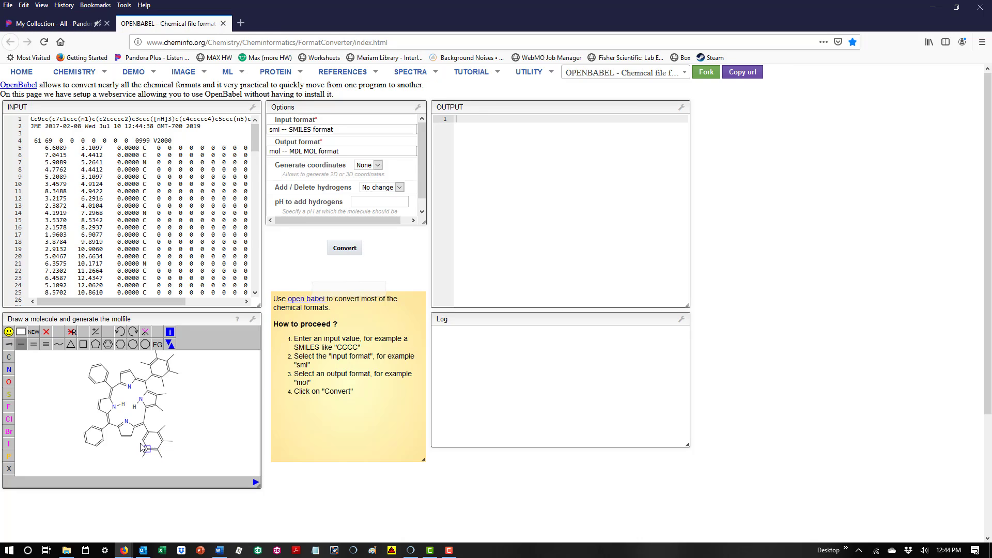
click(134, 457)
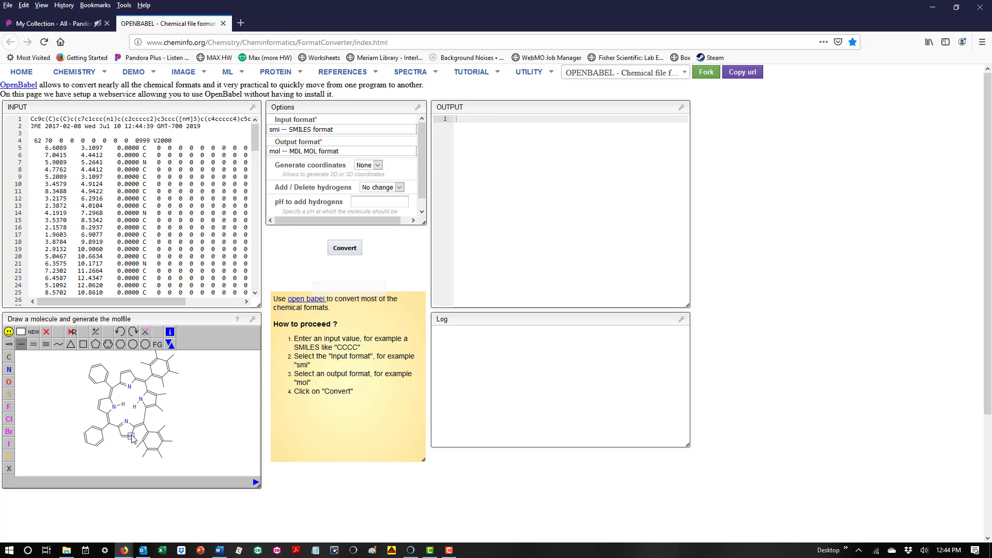
click(133, 435)
click(121, 435)
Step: Add single bonds to the five open carbons of the lower left benzene ring and the left five-membered ring's two outer carbons
click(104, 443)
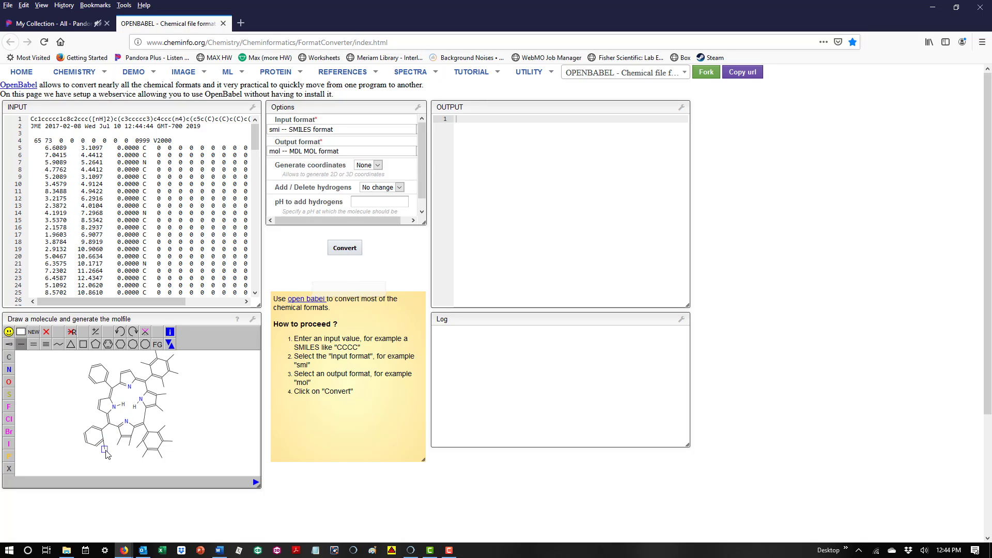
click(96, 445)
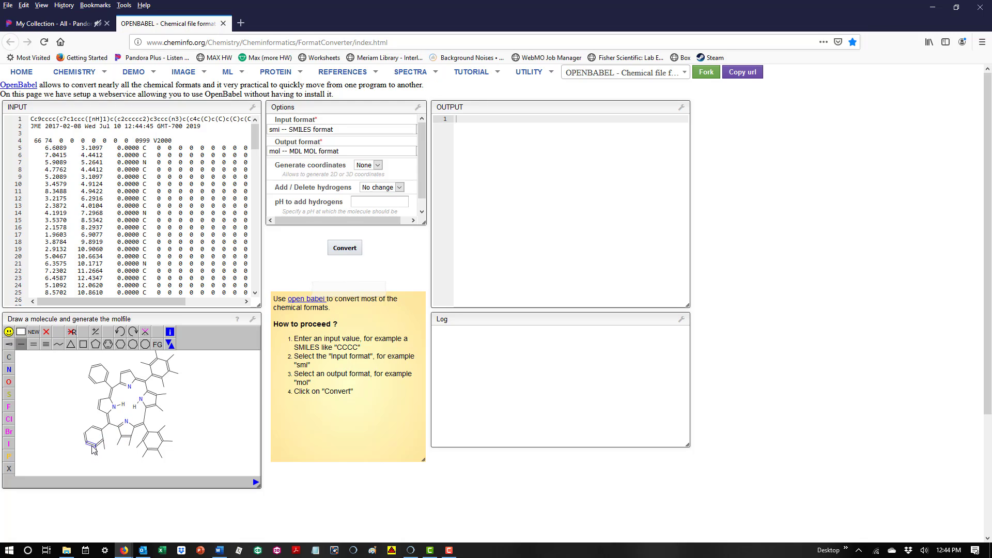
click(86, 445)
click(85, 433)
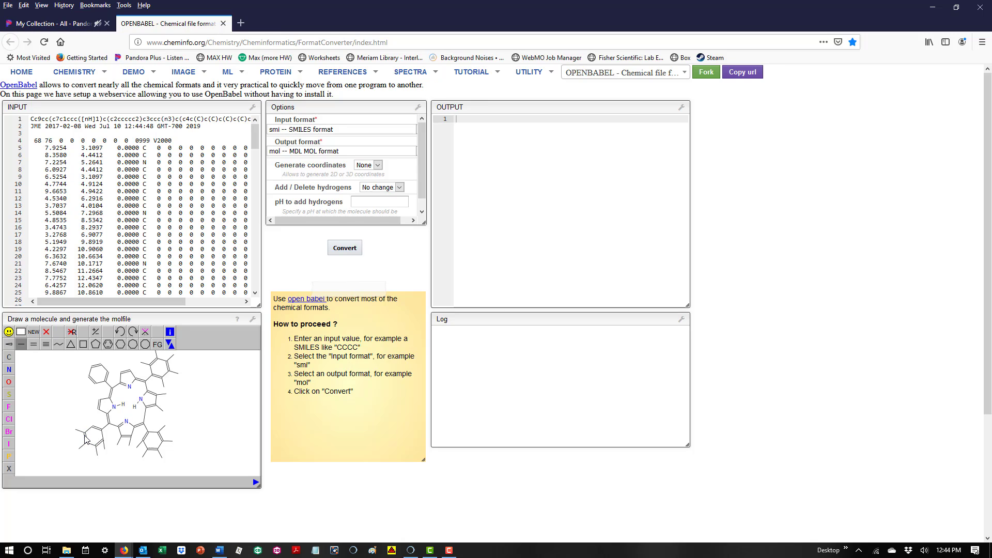
click(93, 431)
click(89, 408)
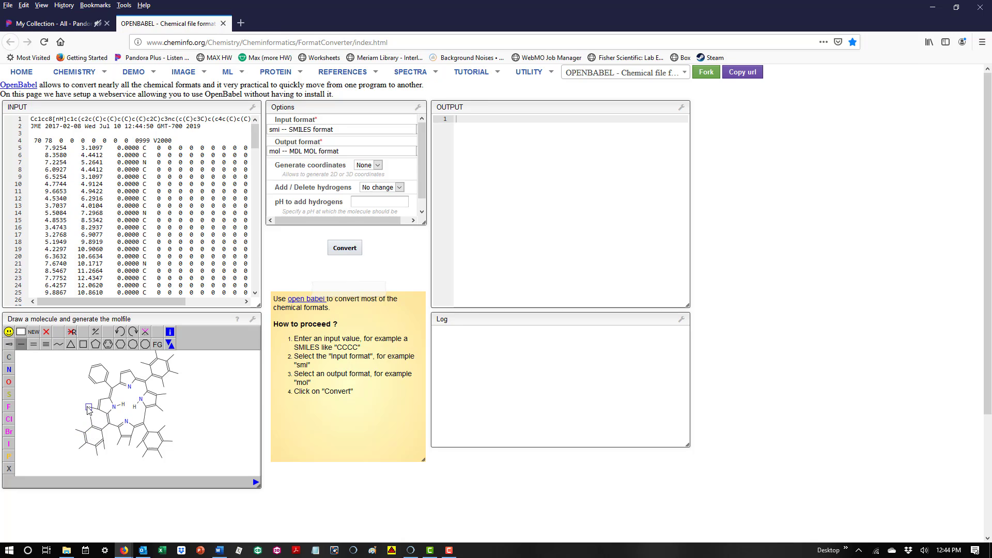
click(99, 399)
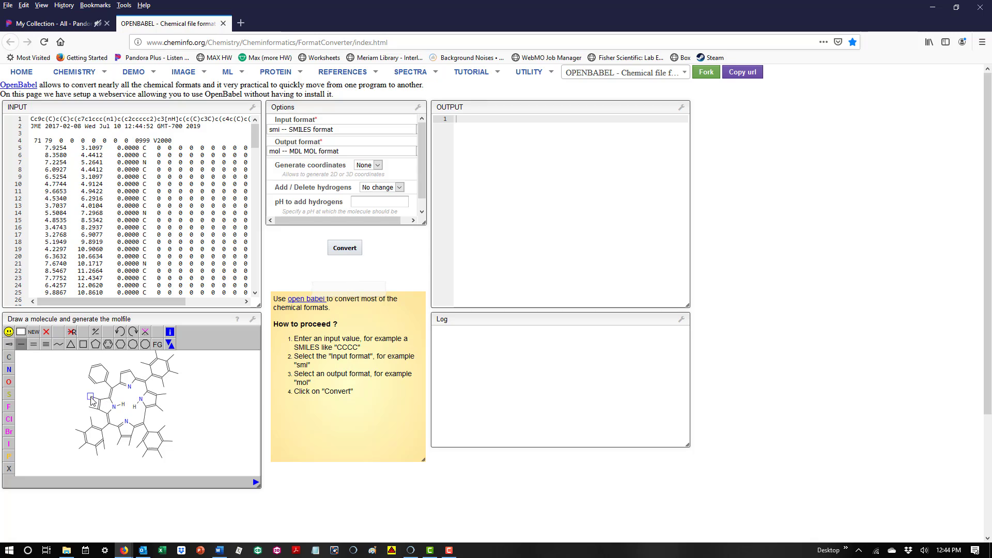
Step: Add single bonds to the five open carbons of the upper left benzene ring and the top five-membered ring's two outer carbons
click(96, 385)
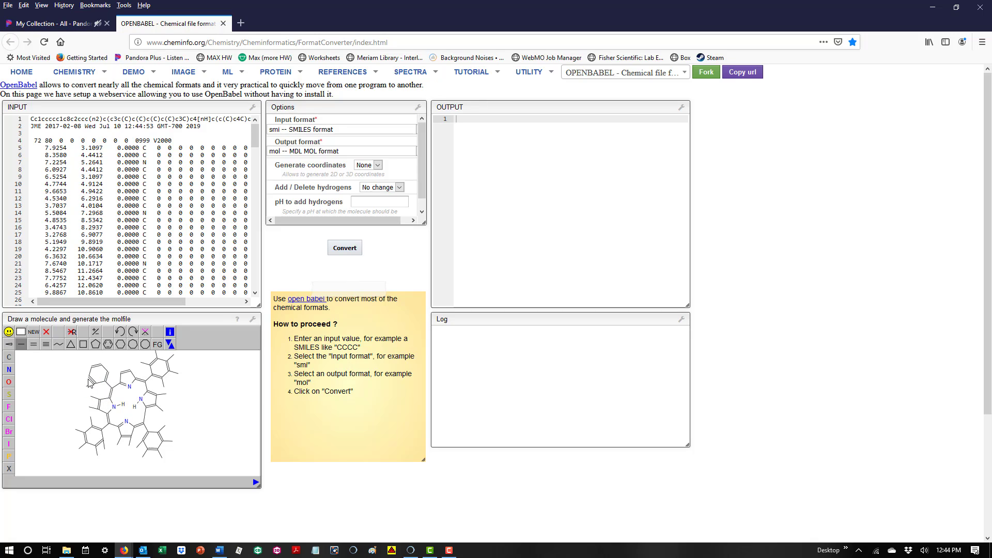
click(89, 377)
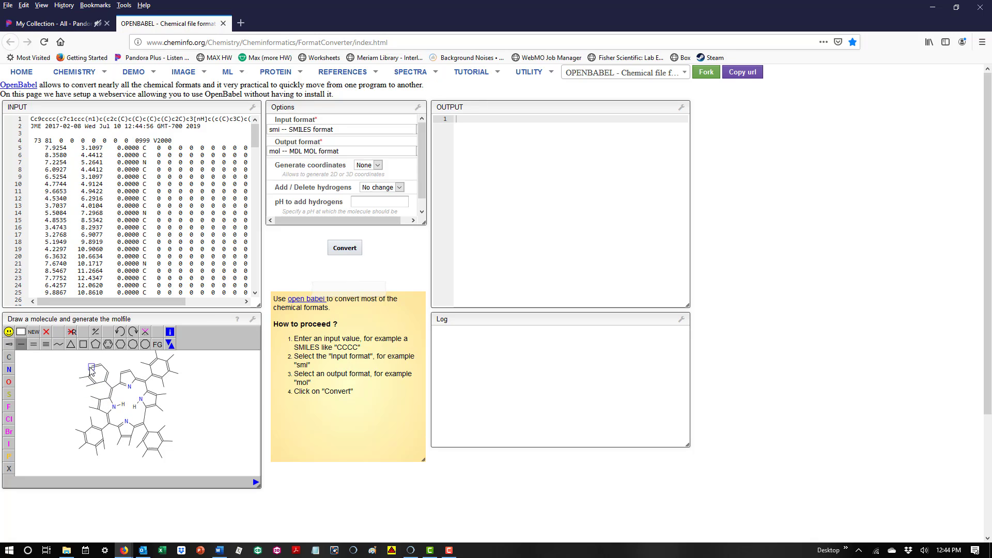
click(82, 367)
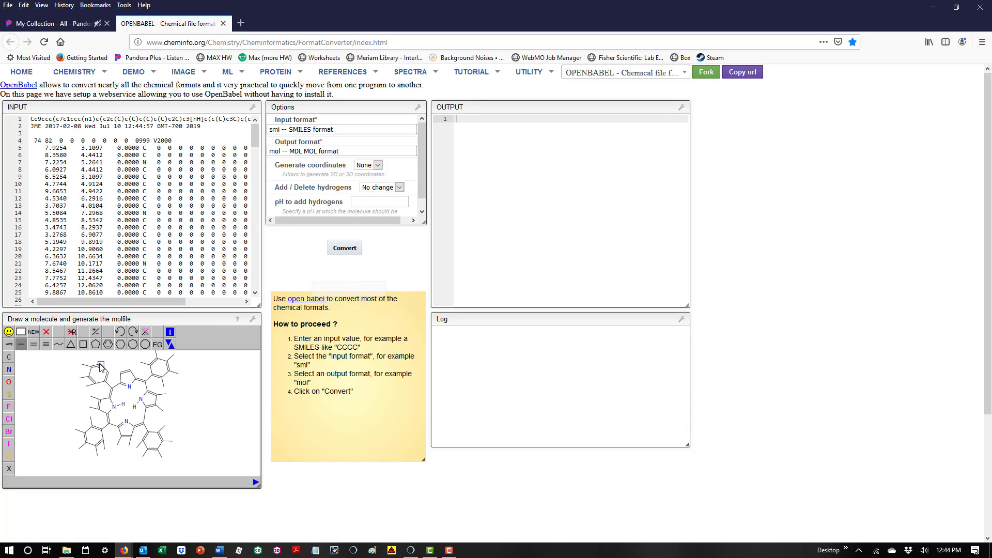
click(97, 363)
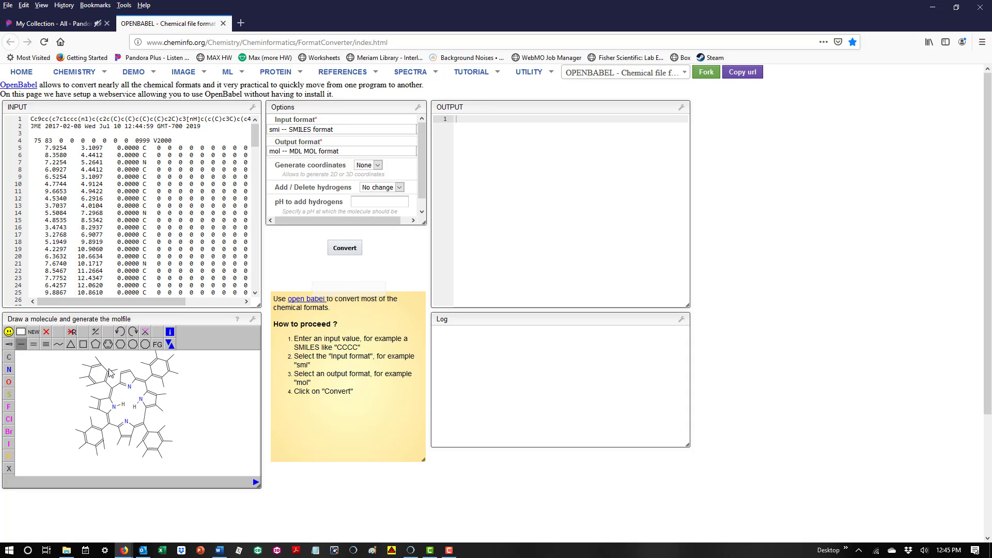
click(108, 370)
click(116, 370)
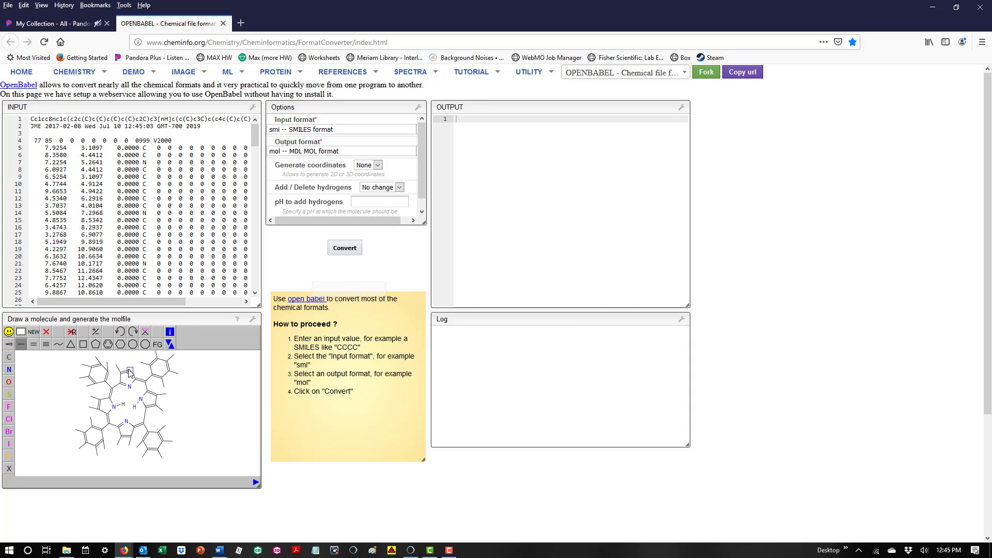
click(128, 369)
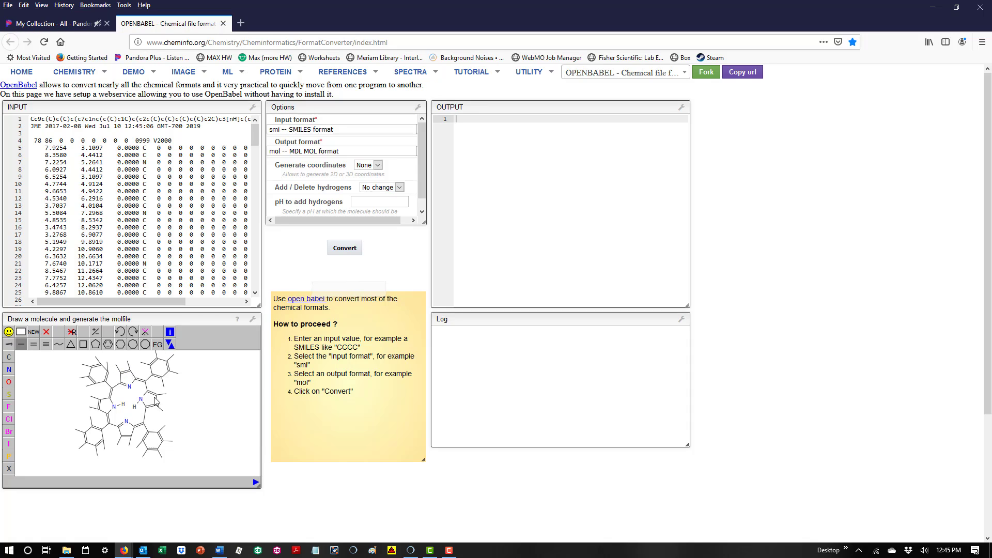
Step: Change the bond-end atoms on the upper right benzene ring and the right five-membered ring to hydrogen
click(150, 381)
click(150, 381)
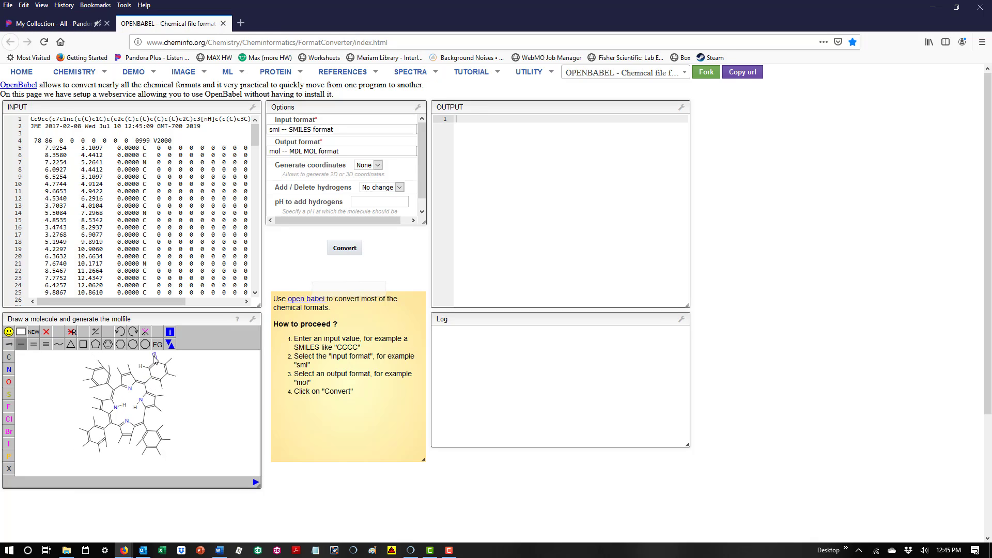
click(153, 356)
click(172, 364)
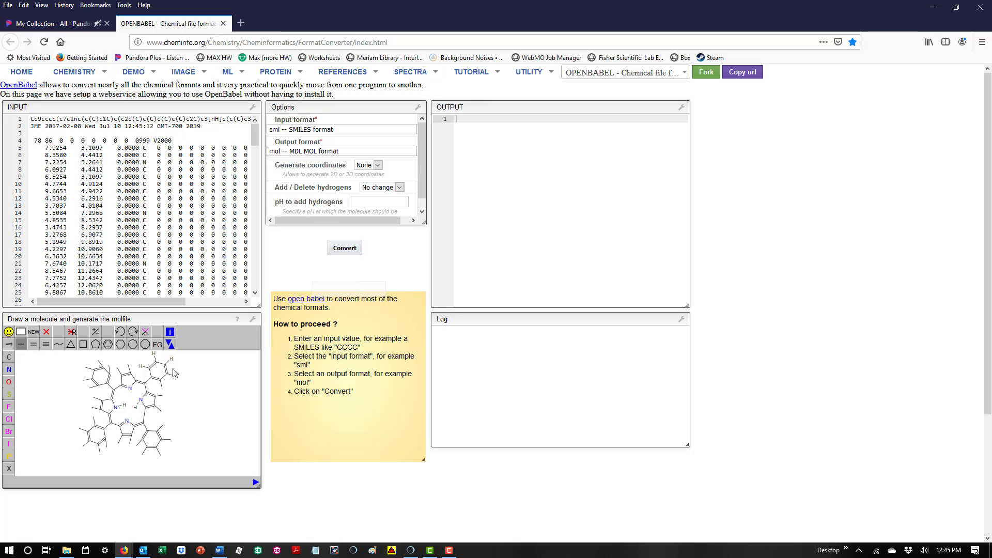
click(176, 382)
click(162, 388)
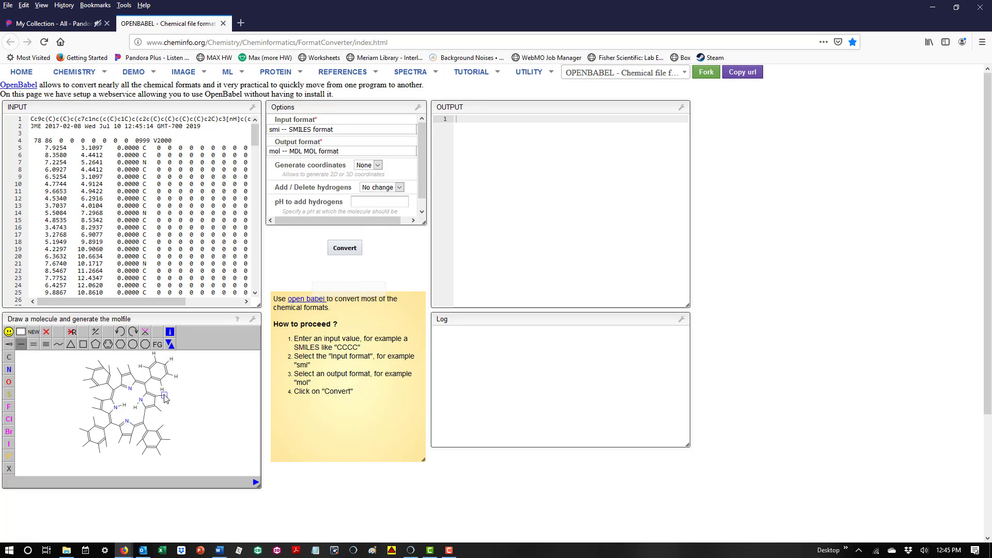
click(164, 395)
click(162, 412)
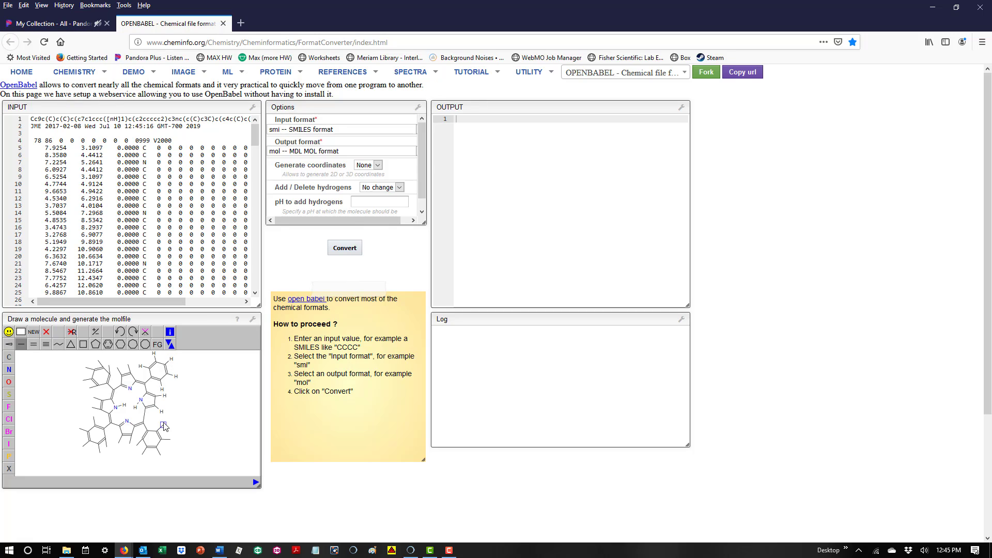
Step: Change the bond-end atoms on the lower right benzene ring and the bottom five-membered ring to hydrogen
click(163, 425)
click(169, 439)
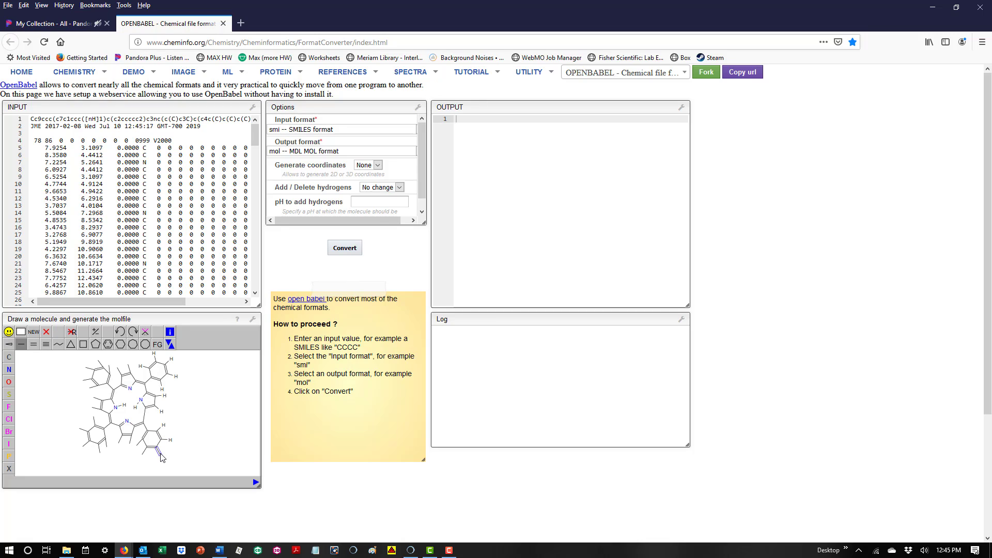
click(159, 456)
click(141, 455)
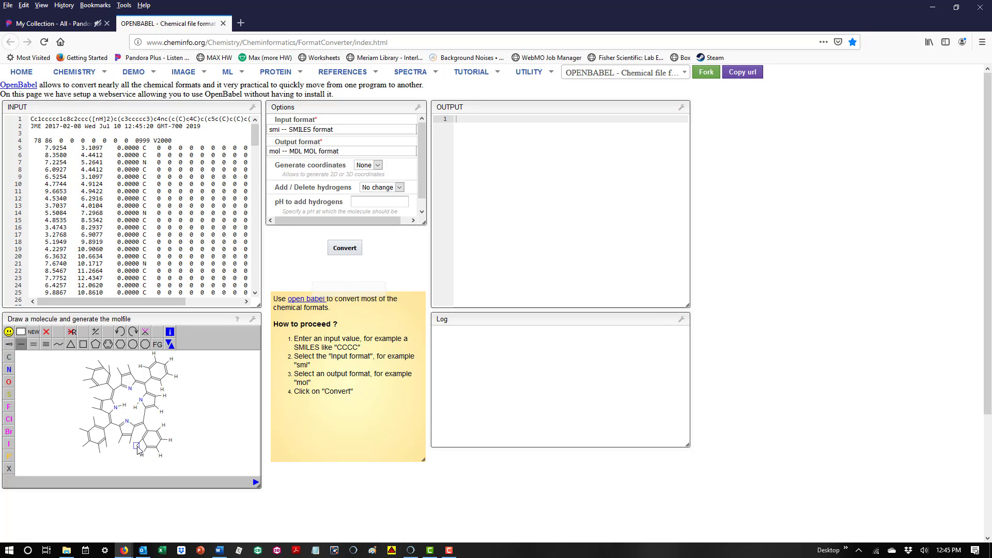
click(136, 444)
click(128, 444)
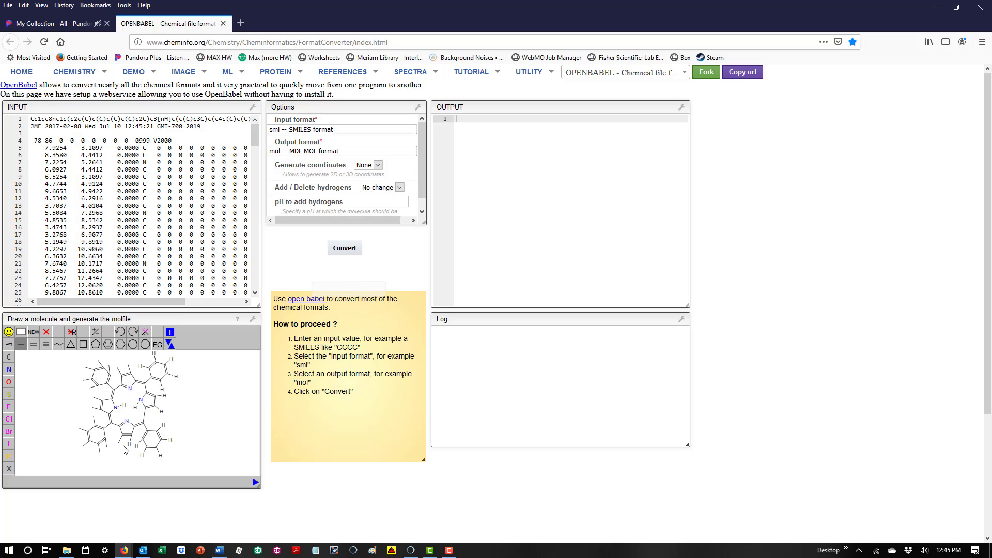
click(119, 442)
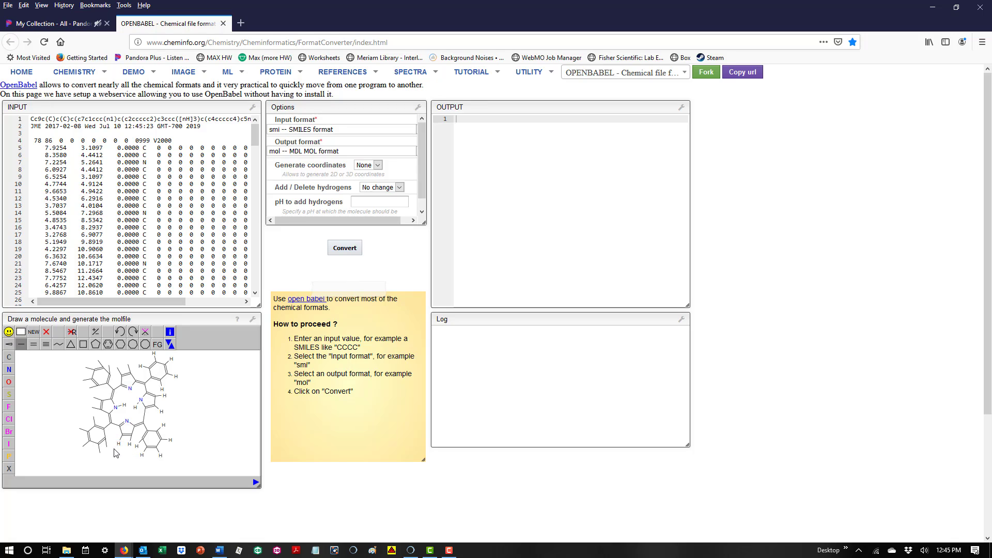
Step: Change the bond-end atoms on the lower left benzene ring and the left five-membered ring to hydrogen
click(104, 454)
click(101, 452)
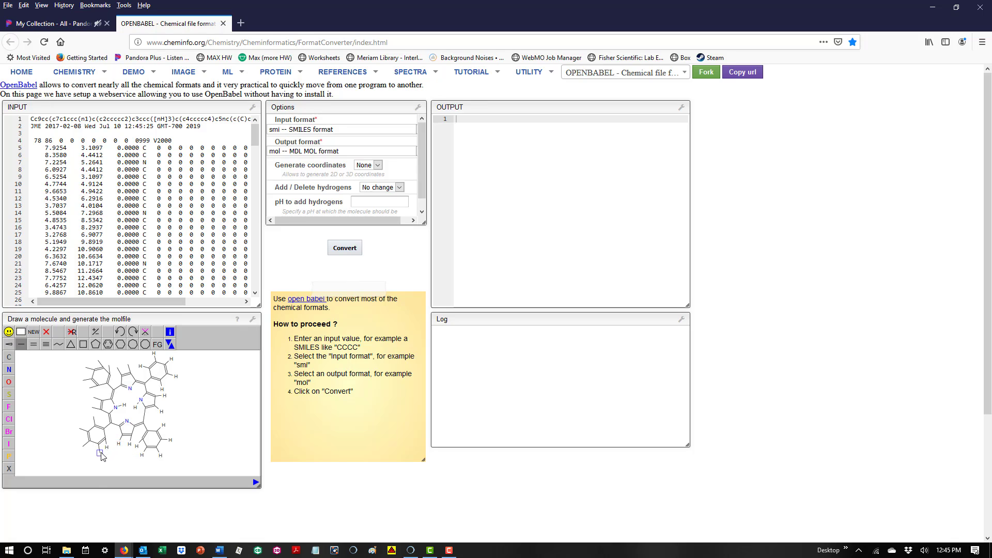
click(83, 445)
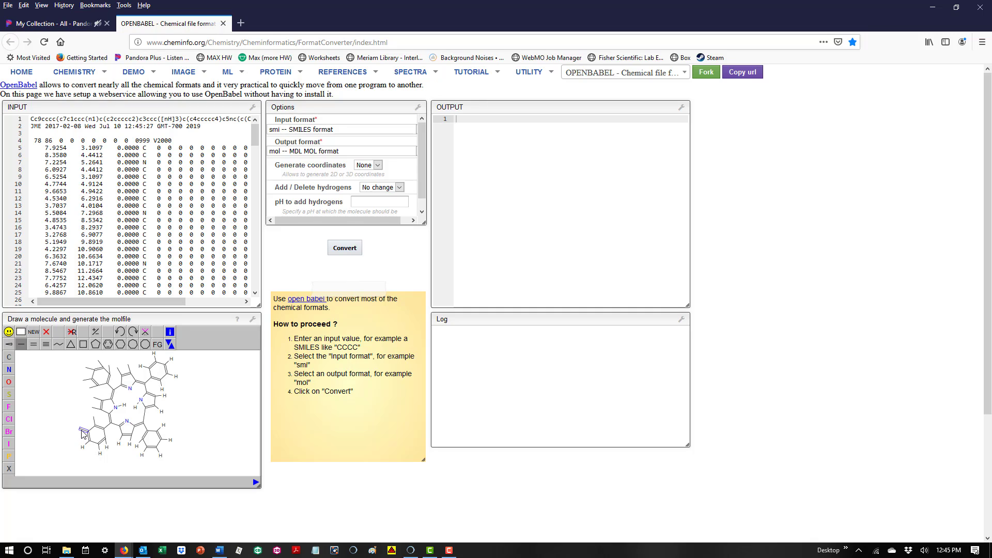
click(80, 429)
click(93, 418)
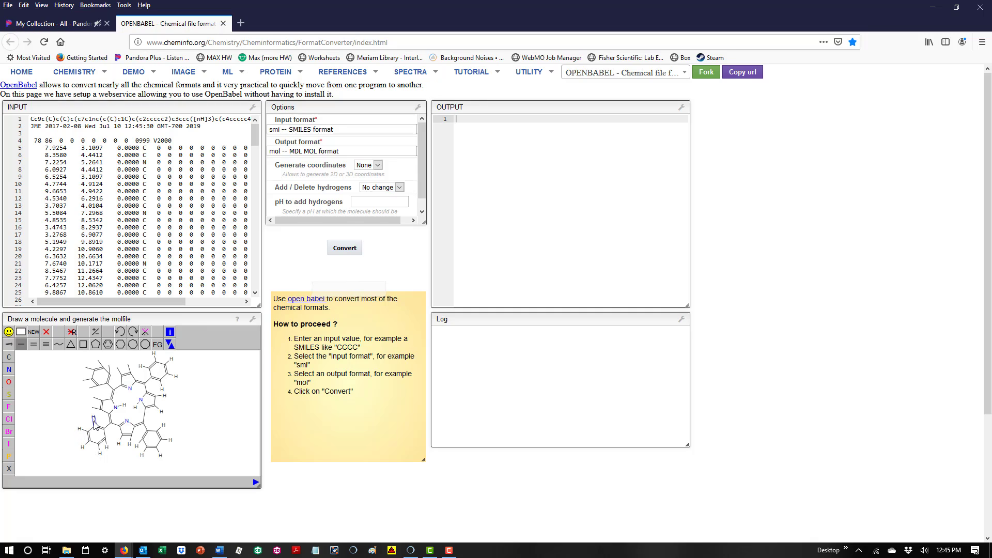
click(94, 409)
click(94, 398)
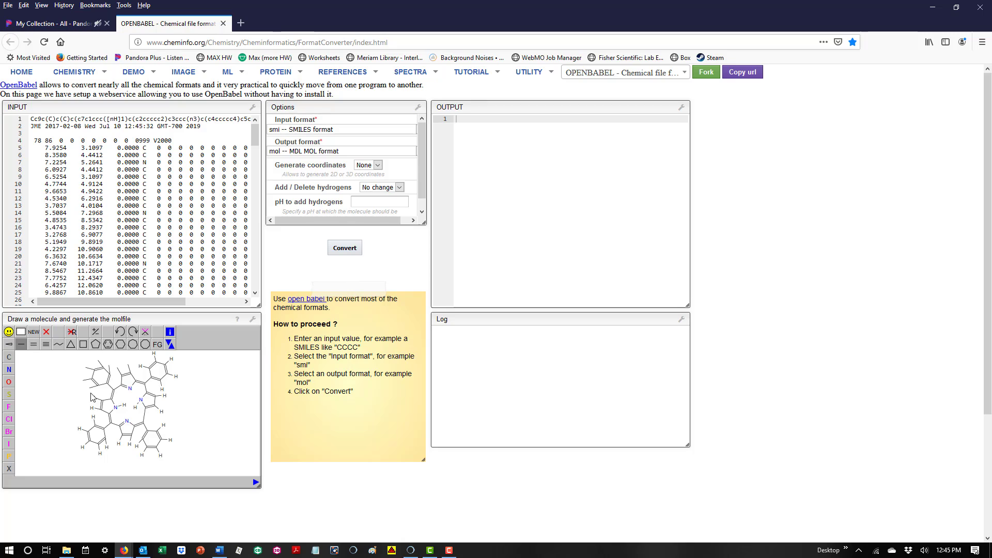
Step: Change the bond-end atoms on the upper left benzene ring and the top five-membered ring to hydrogen
click(90, 388)
click(86, 377)
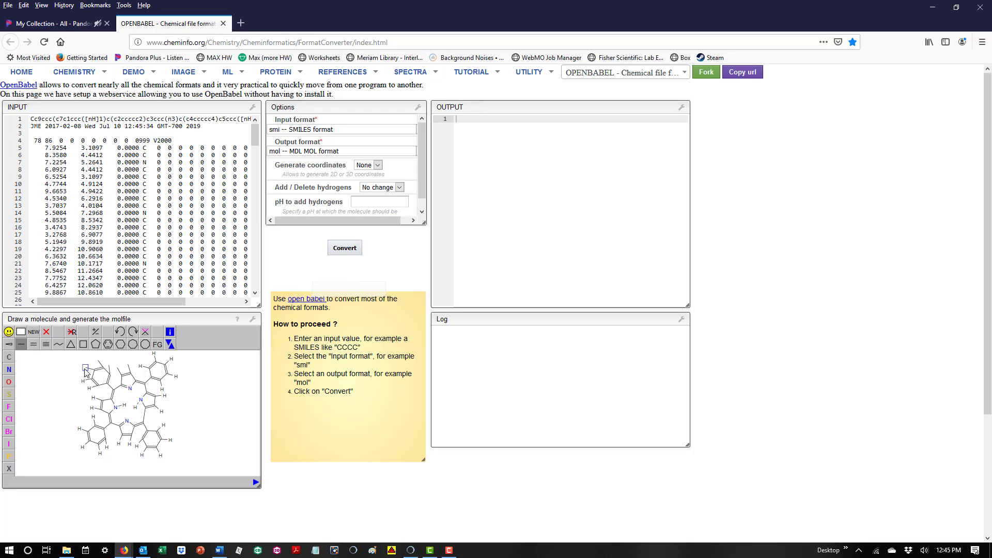
click(86, 369)
click(99, 363)
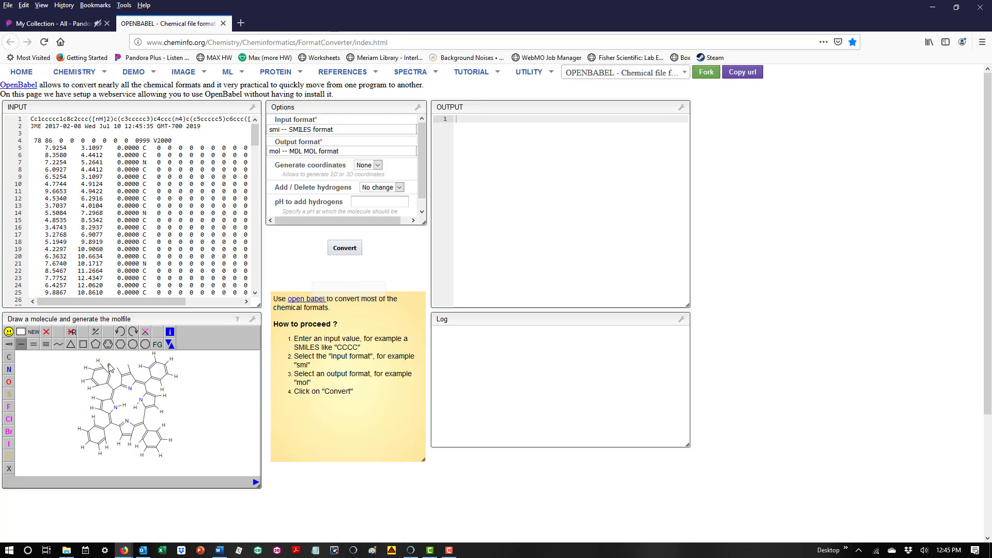
click(109, 367)
click(125, 367)
click(126, 367)
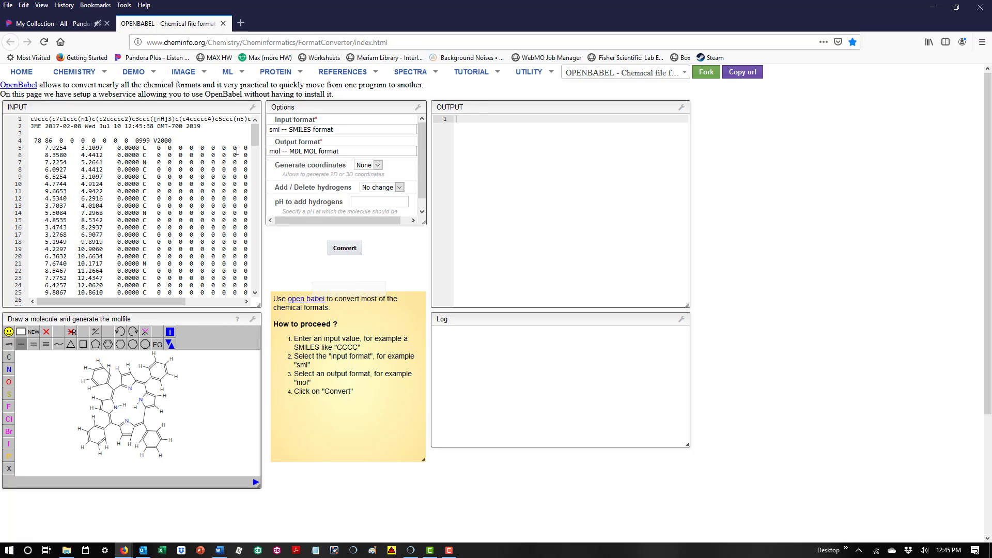
Step: Set the conversion's input format to sdf -- MDL MOL format
drag(255, 140, 249, 129)
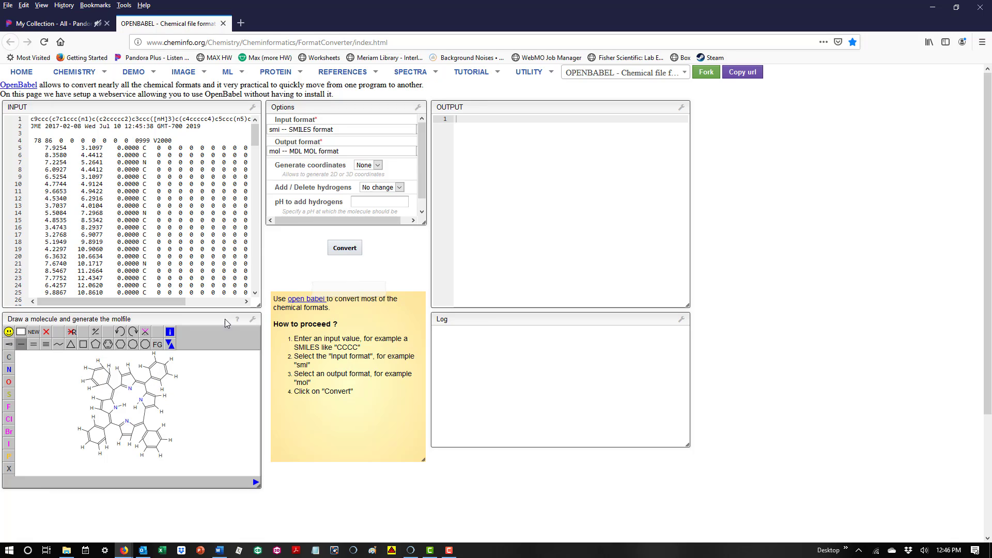
click(310, 130)
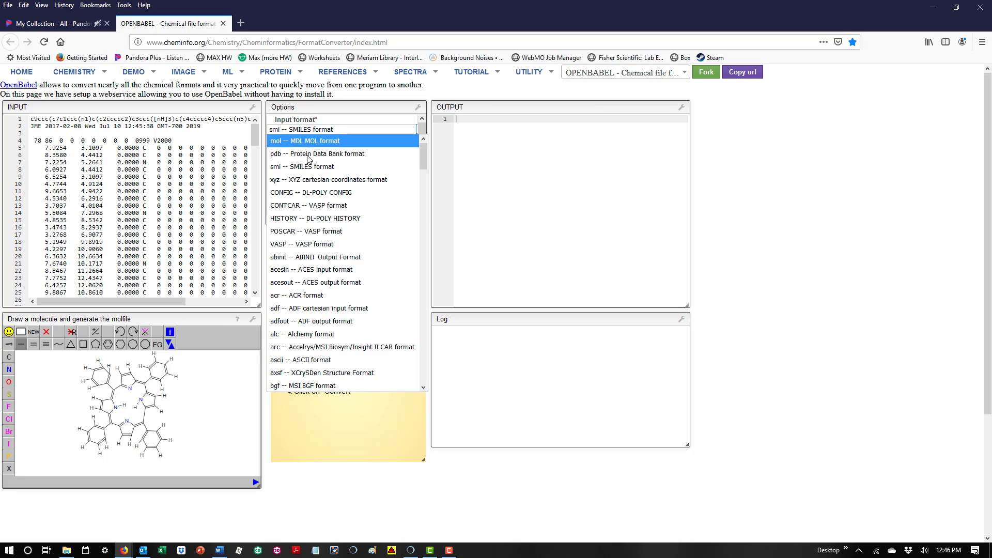
scroll(304, 178, down, 8)
scroll(304, 183, down, 20)
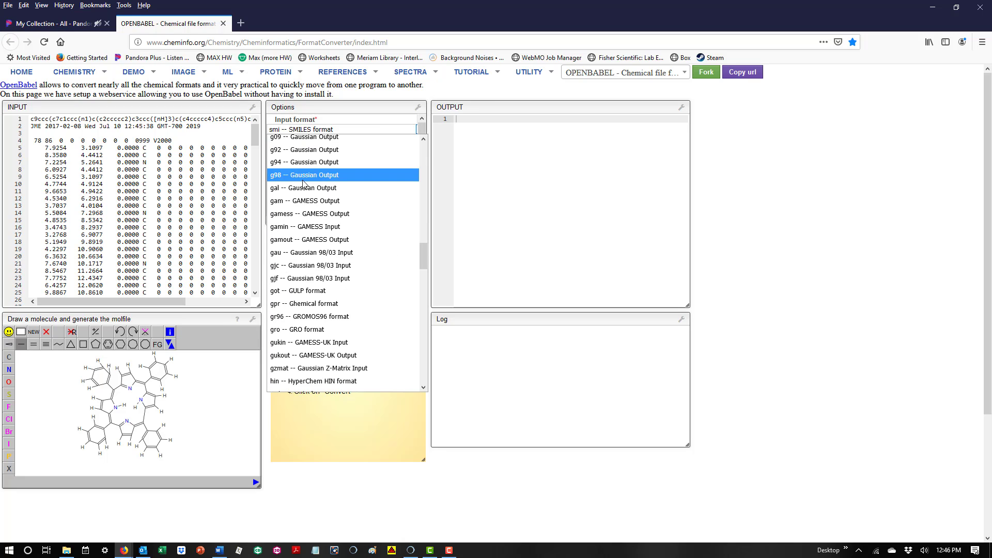
scroll(304, 185, down, 20)
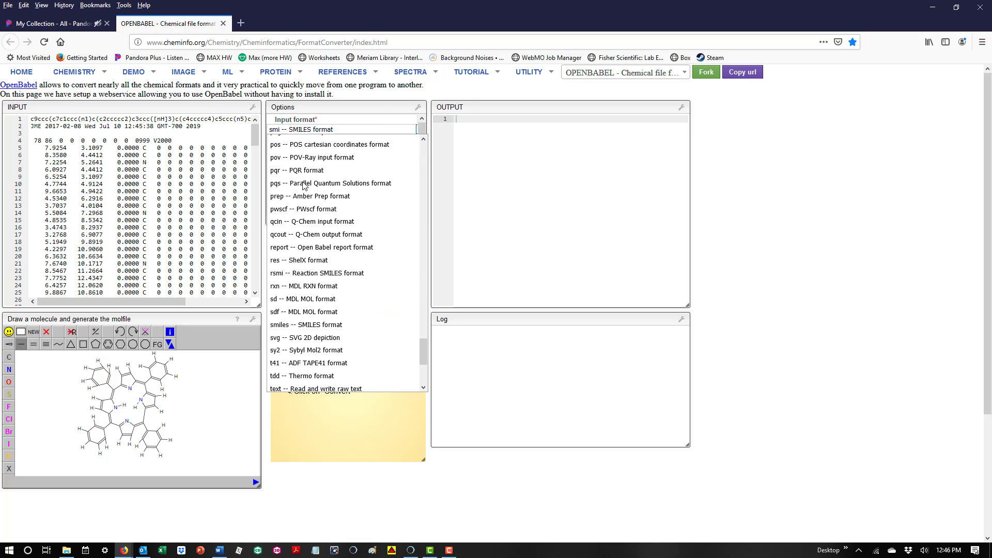
scroll(304, 185, up, 1)
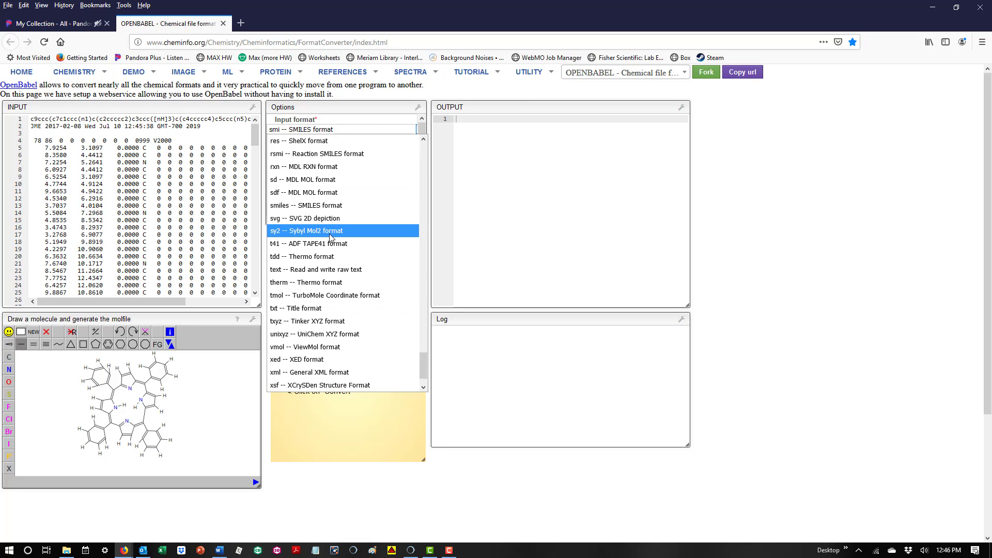
click(332, 193)
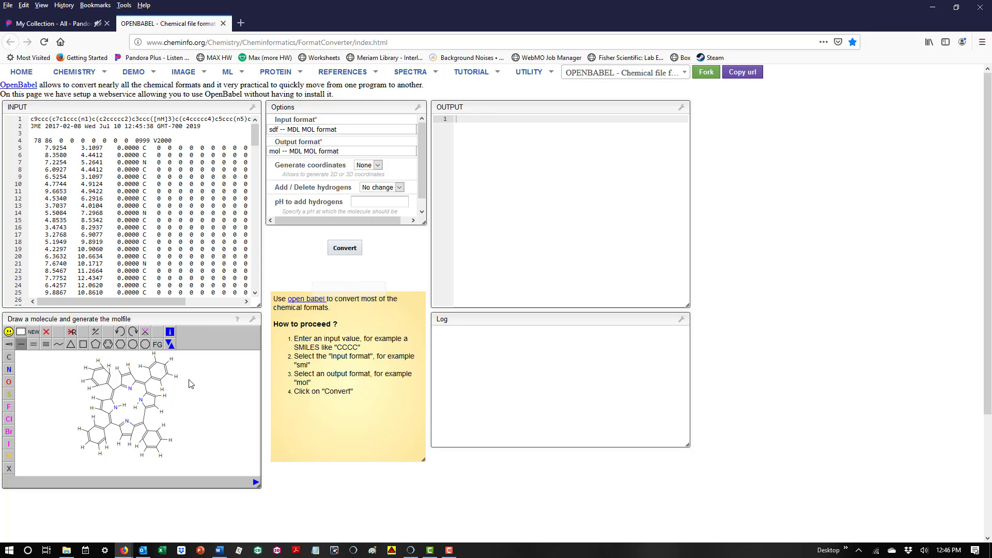
Step: Set the conversion's output format to sdf -- MDL MOL format
click(330, 152)
scroll(345, 260, down, 1)
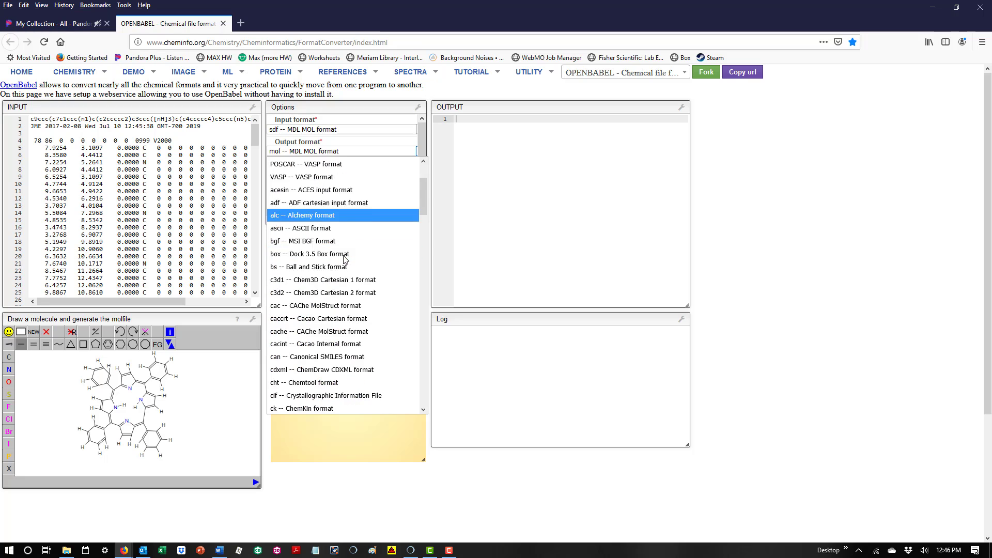
scroll(345, 260, down, 15)
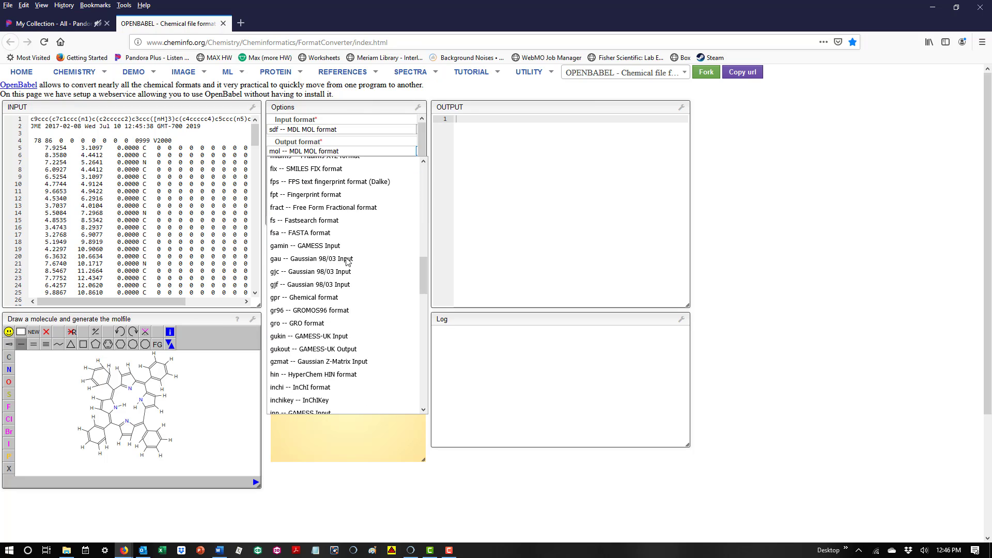
scroll(346, 260, down, 16)
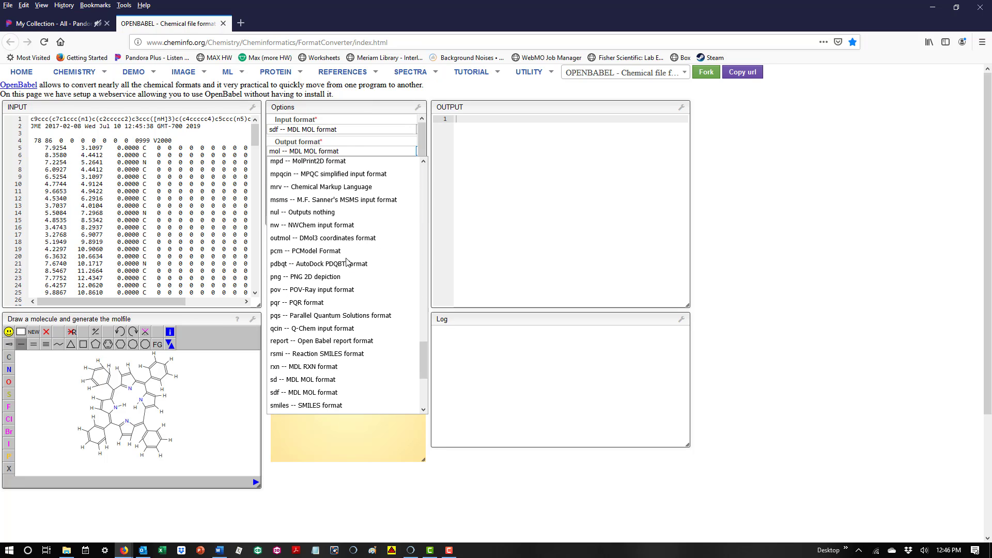
click(331, 392)
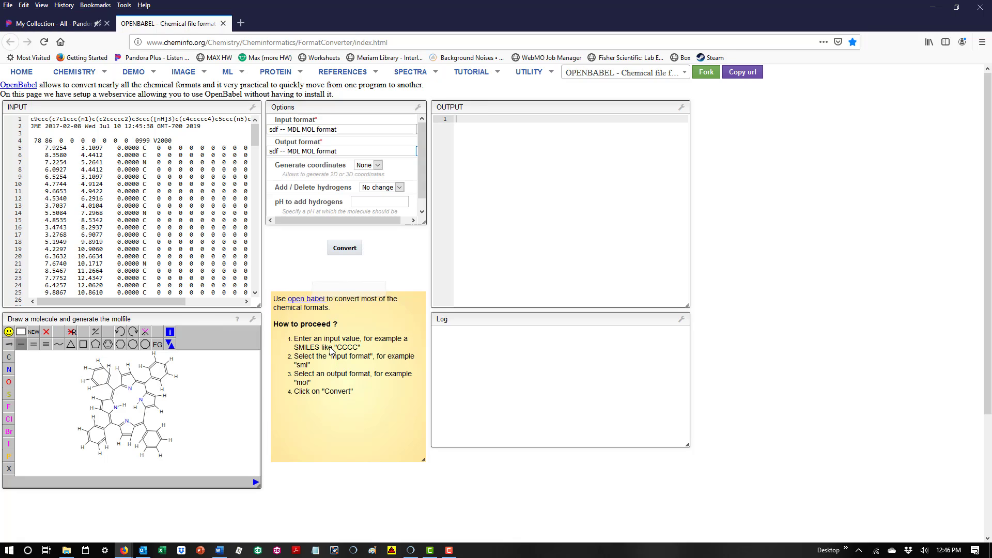
Step: Set coordinate generation to 3D and run the conversion of the porphyrin molfile
click(365, 165)
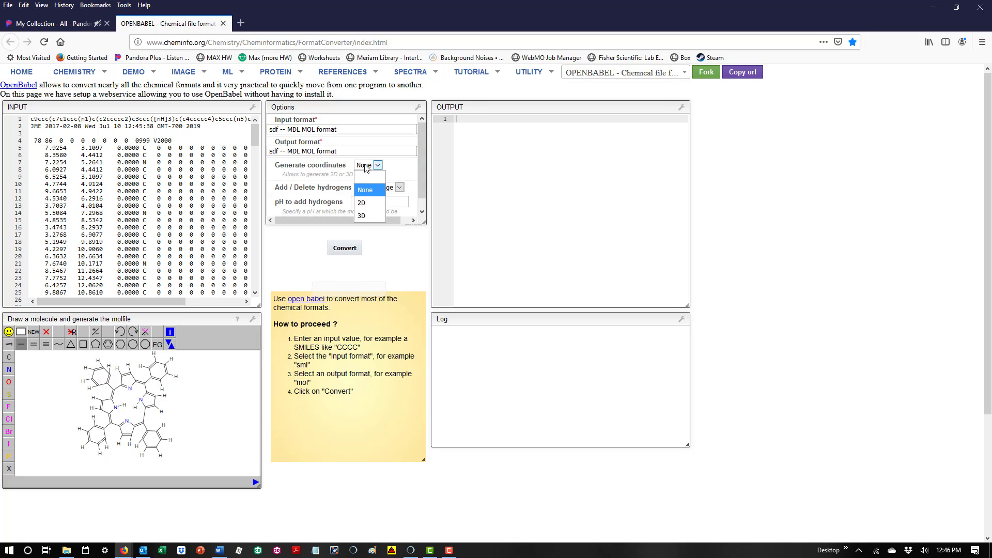
click(365, 215)
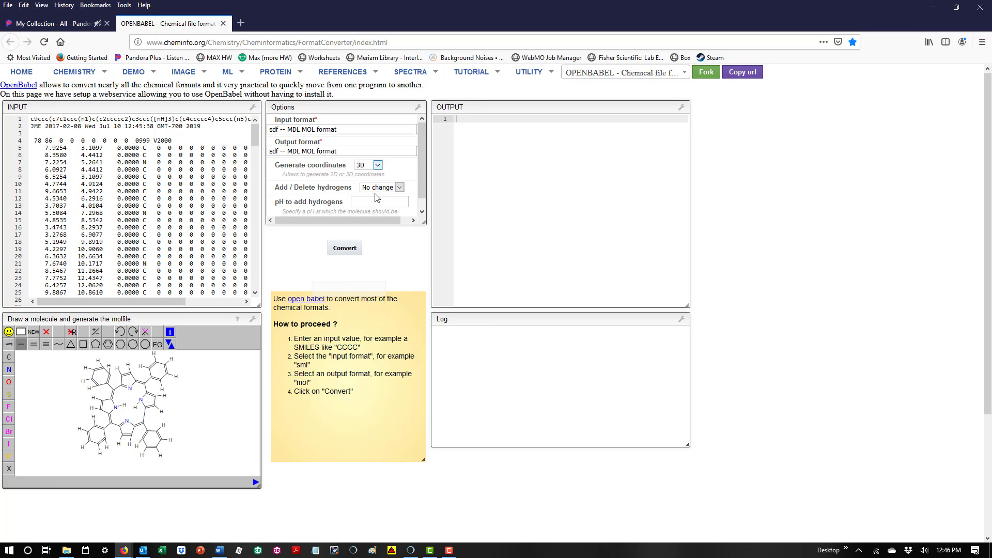
click(345, 248)
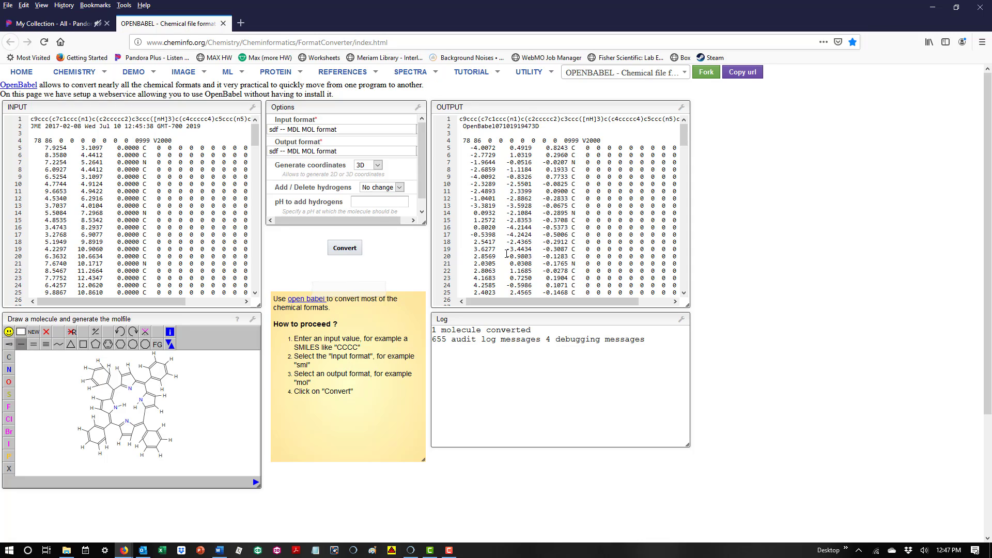
Step: Copy the entire converted output, including atom coordinates and bond table, into a blank Notepad document
scroll(584, 249, down, 1)
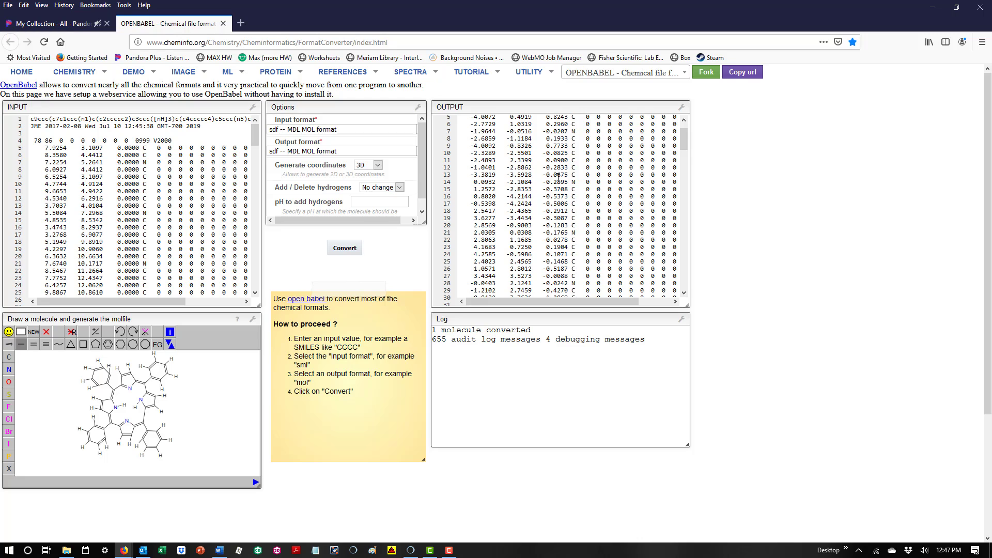
scroll(559, 175, up, 1)
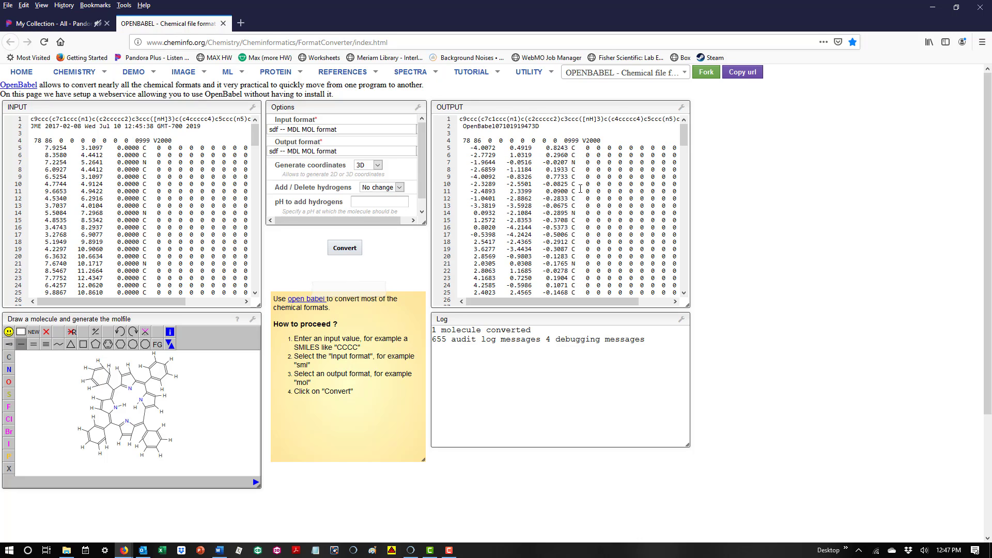
scroll(581, 191, down, 20)
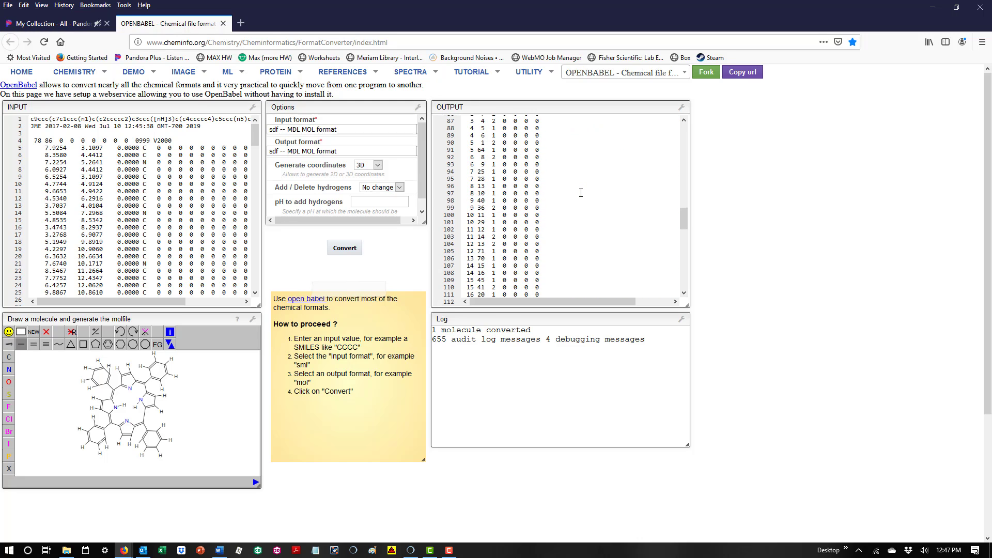
scroll(506, 296, down, 5)
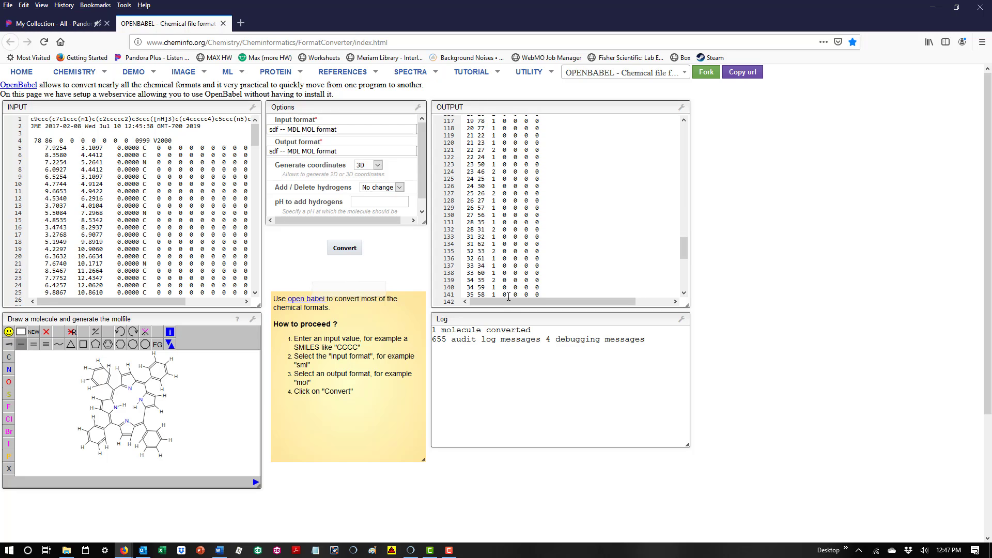
drag(683, 270, 692, 136)
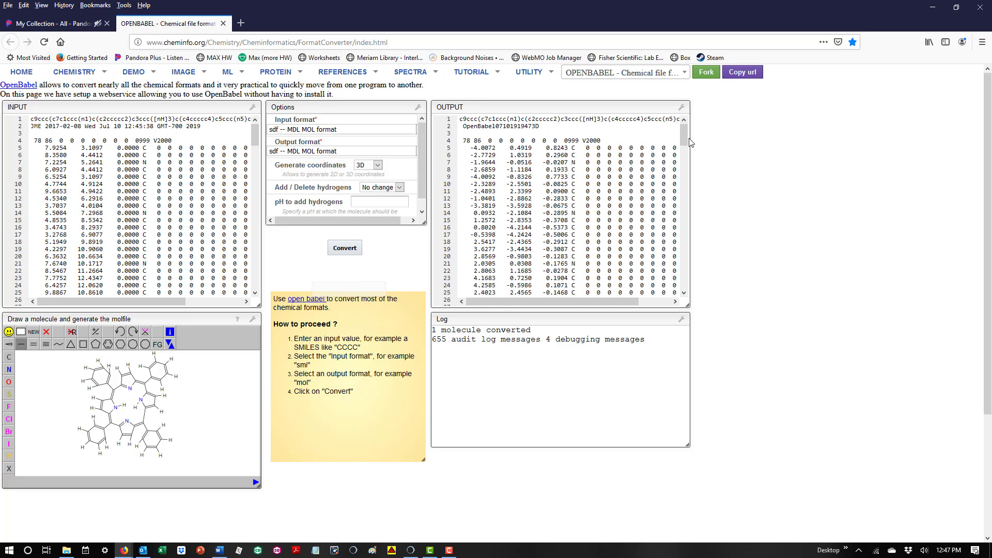
click(539, 206)
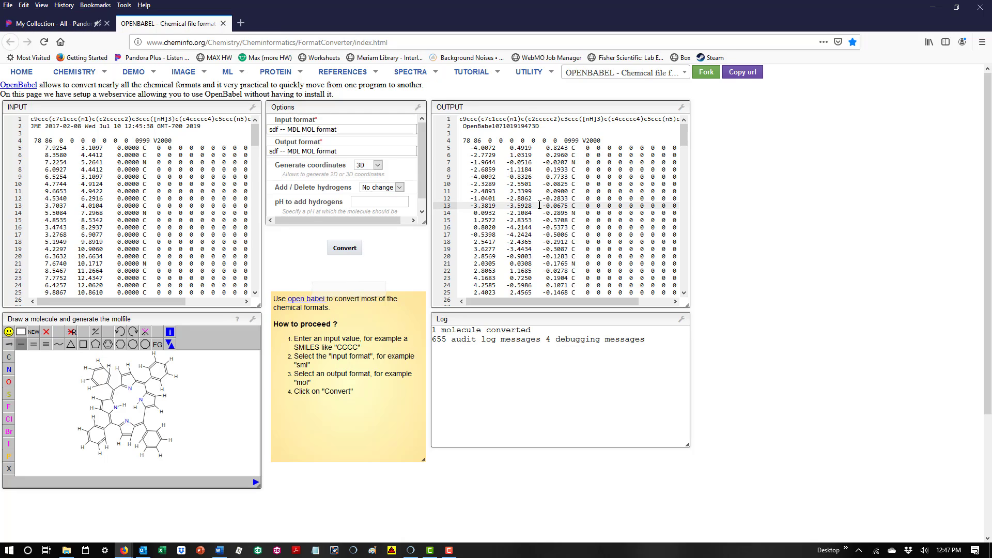
key(ctrl+a)
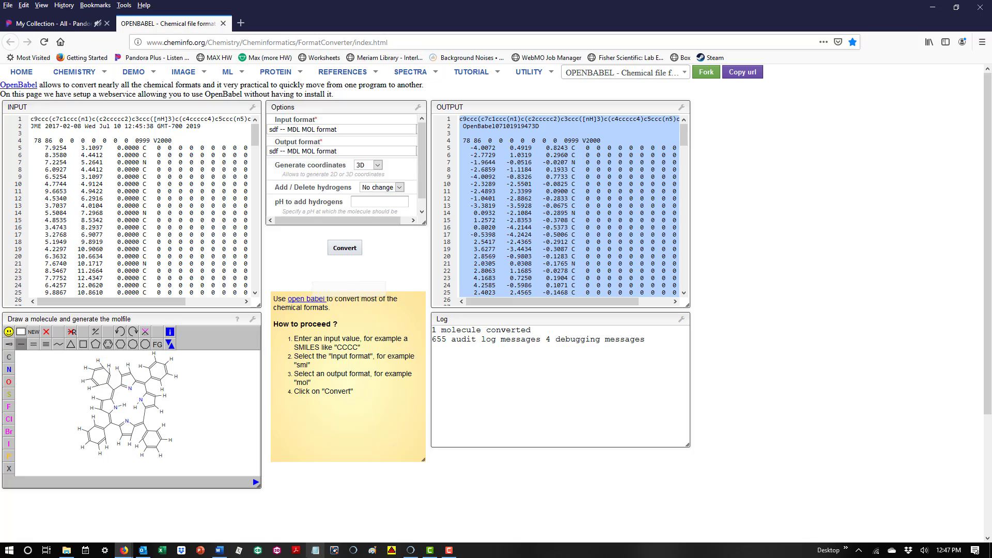
click(314, 550)
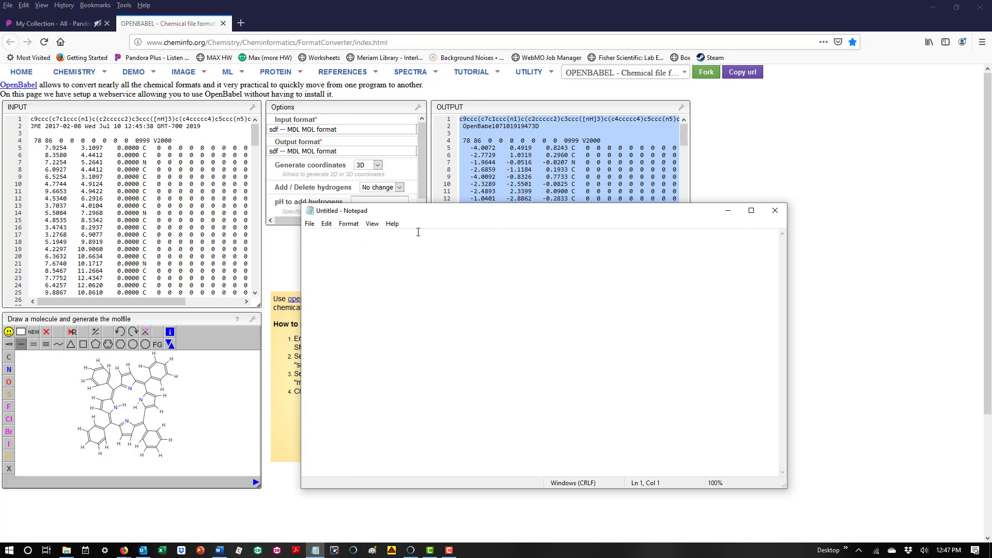
drag(432, 213, 283, 200)
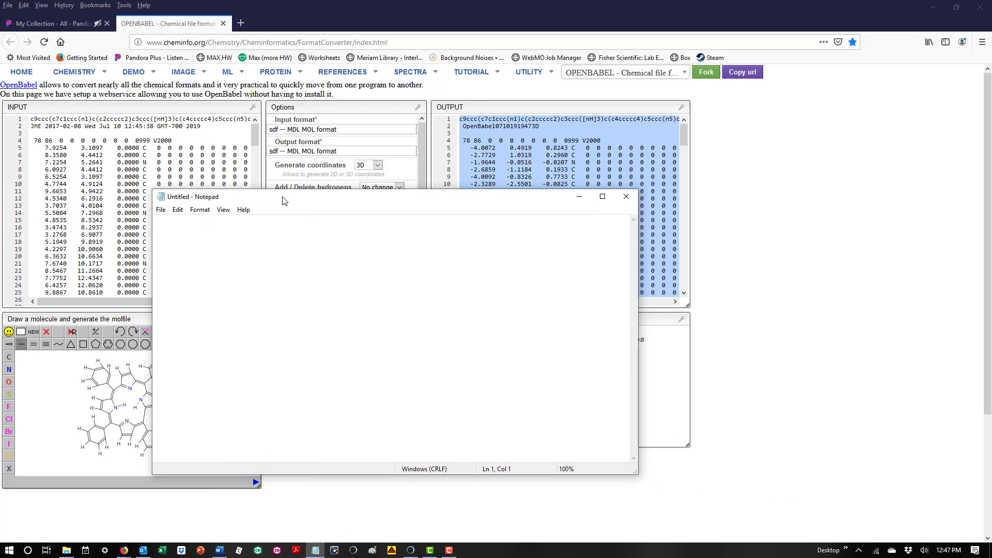
key(ctrl+v)
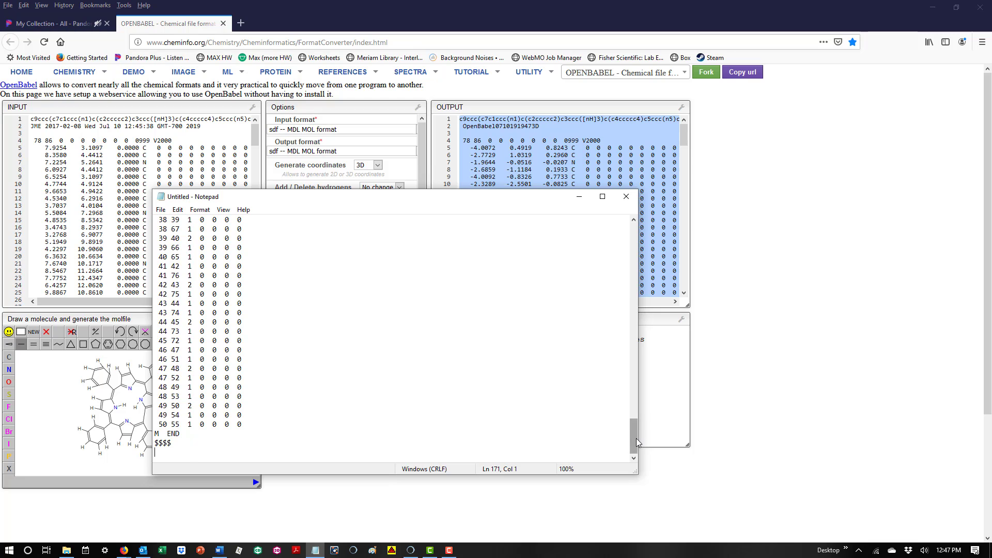
drag(634, 438, 626, 240)
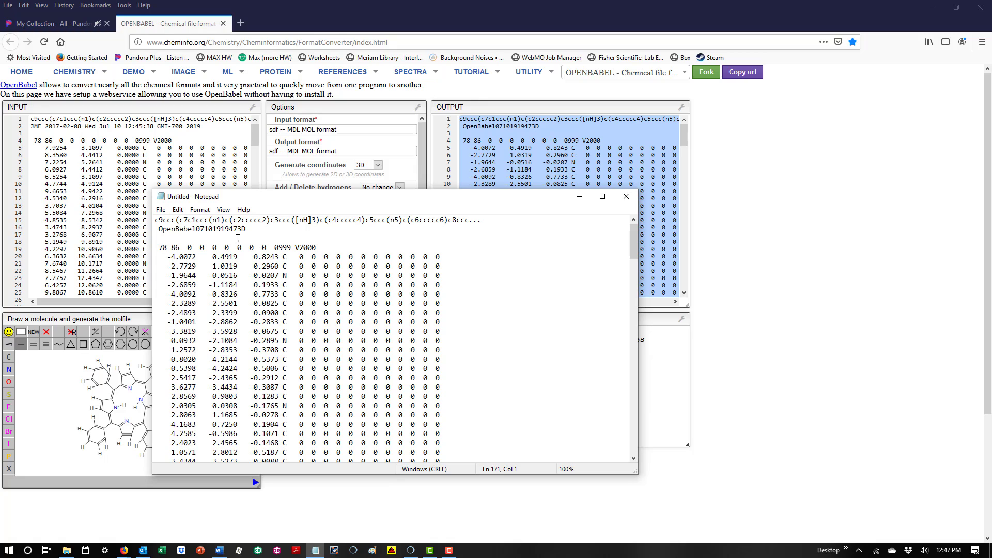
click(219, 239)
Step: Start saving the Notepad document as a new file in the Dropbox folder 370L Drug discovery > Tutorial
click(161, 209)
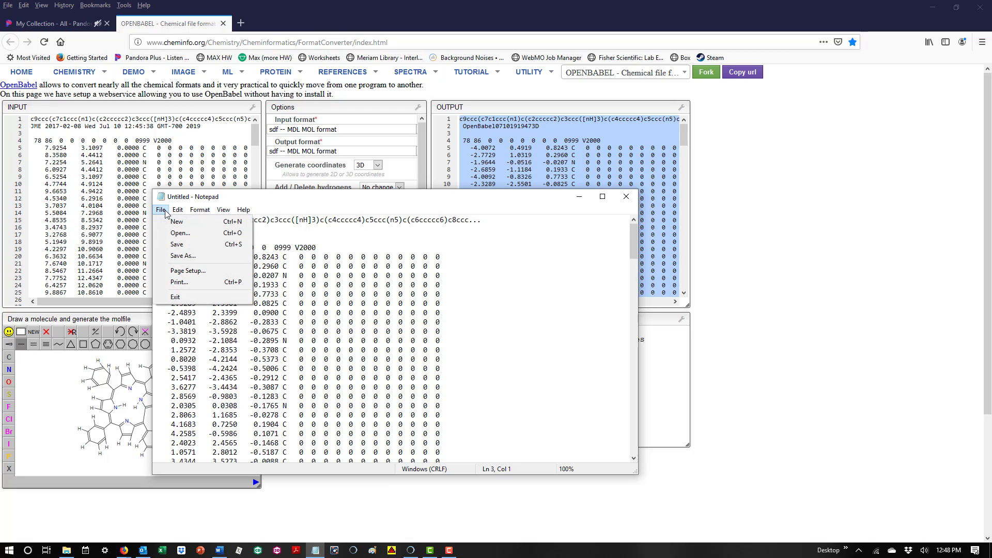
click(178, 255)
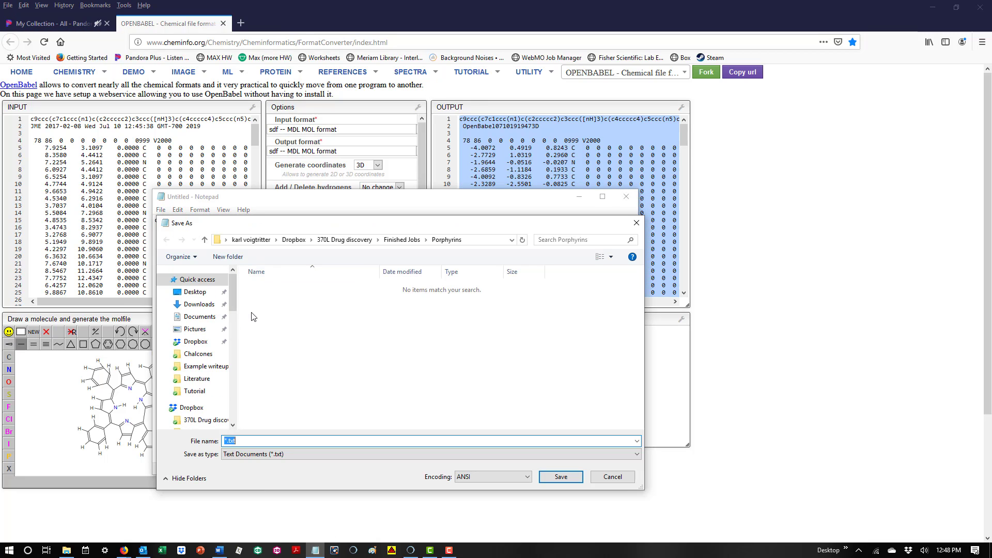
click(213, 344)
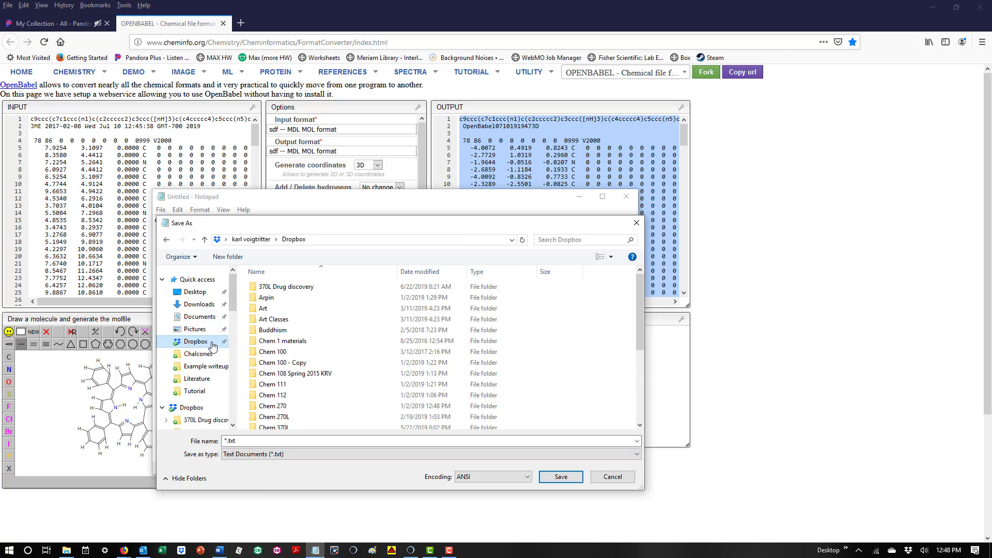
double_click(291, 288)
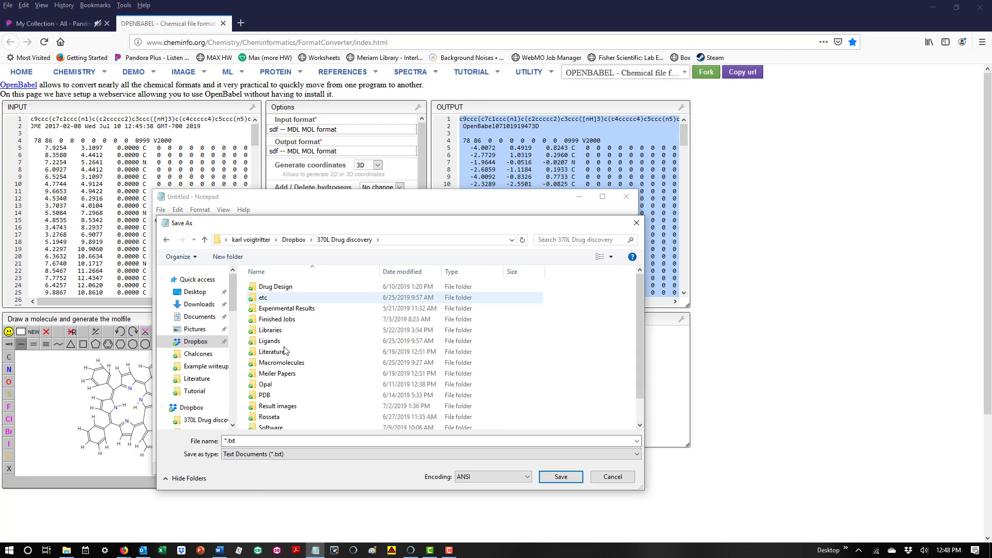
click(292, 321)
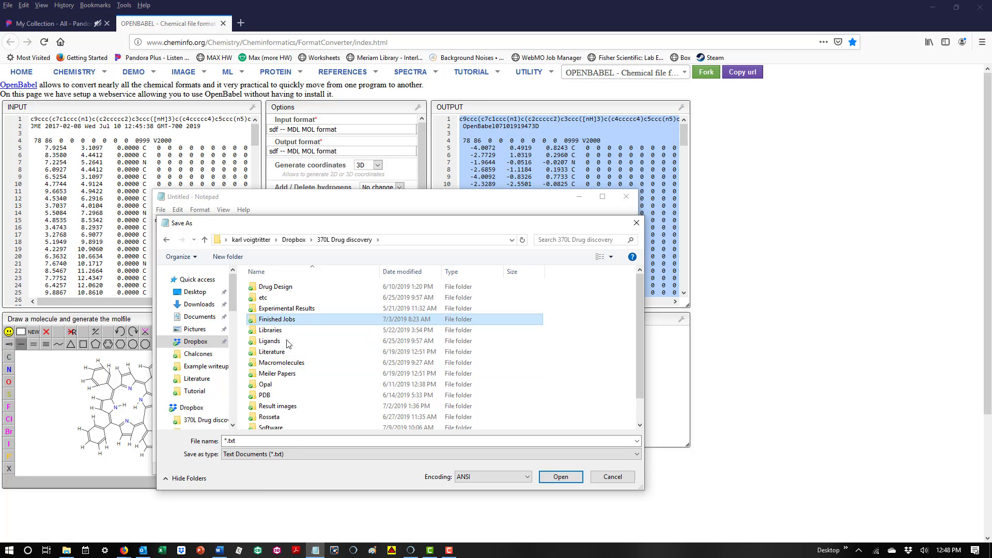
scroll(289, 396, down, 1)
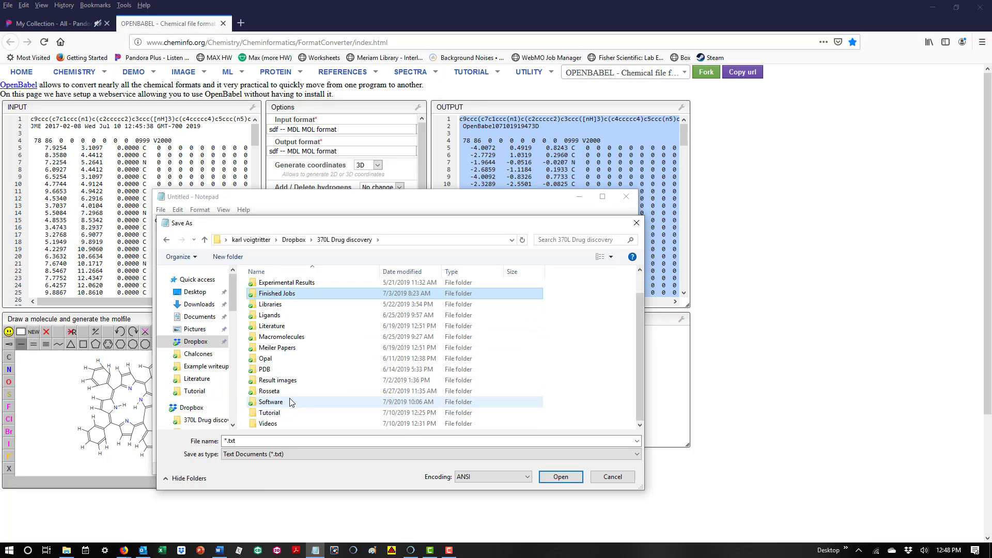
double_click(292, 411)
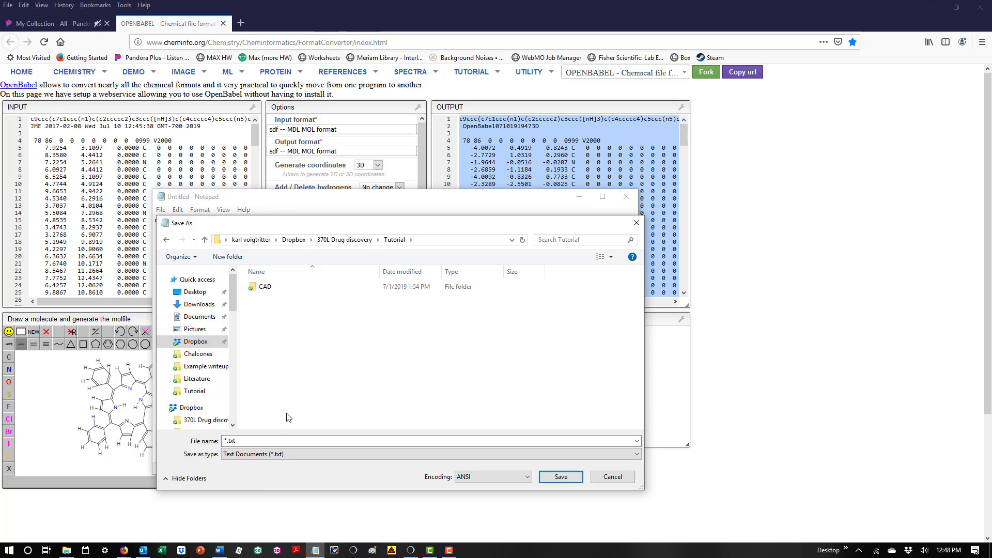
Step: Name the file porp.sdf, set its save type to All Files (*.*), and save it
click(272, 440)
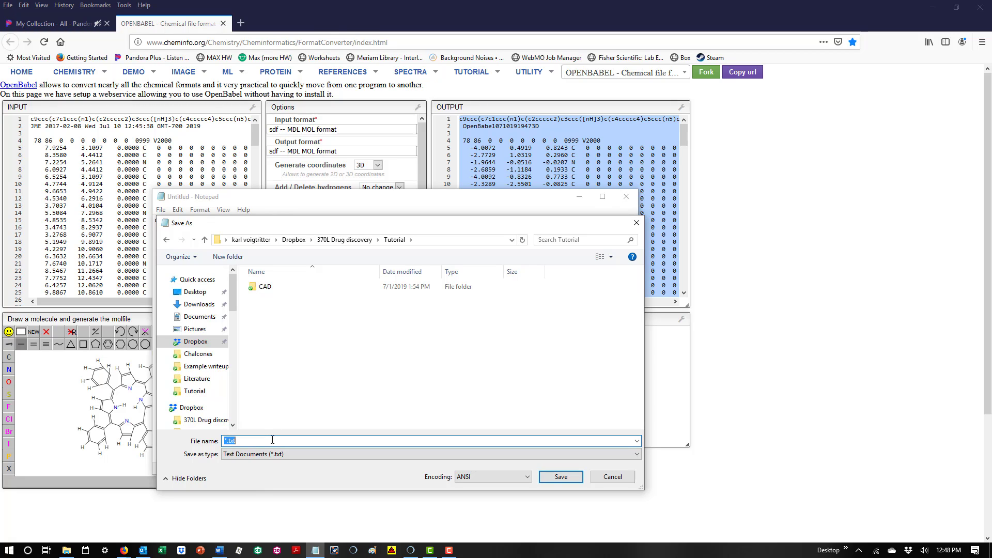
text(porp.sdf)
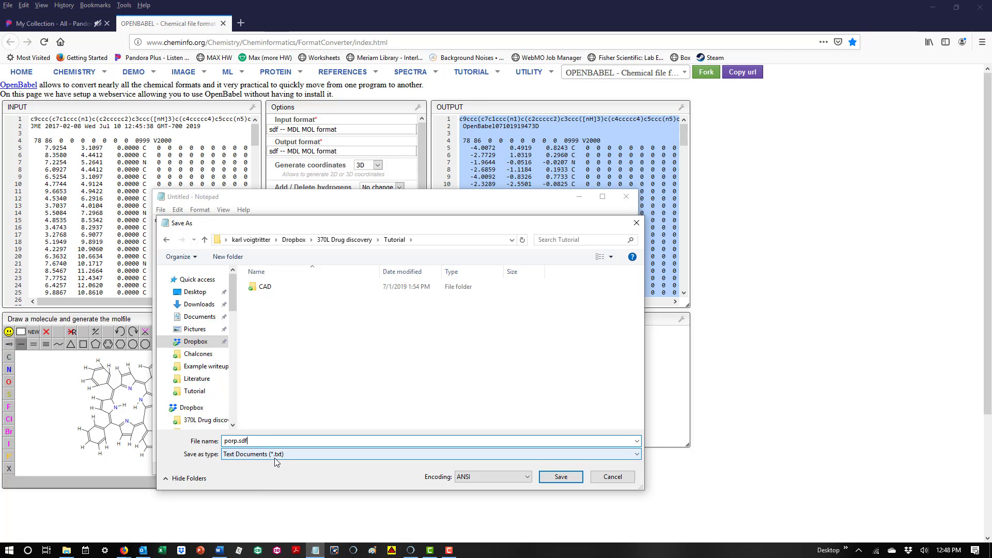
click(274, 457)
click(279, 469)
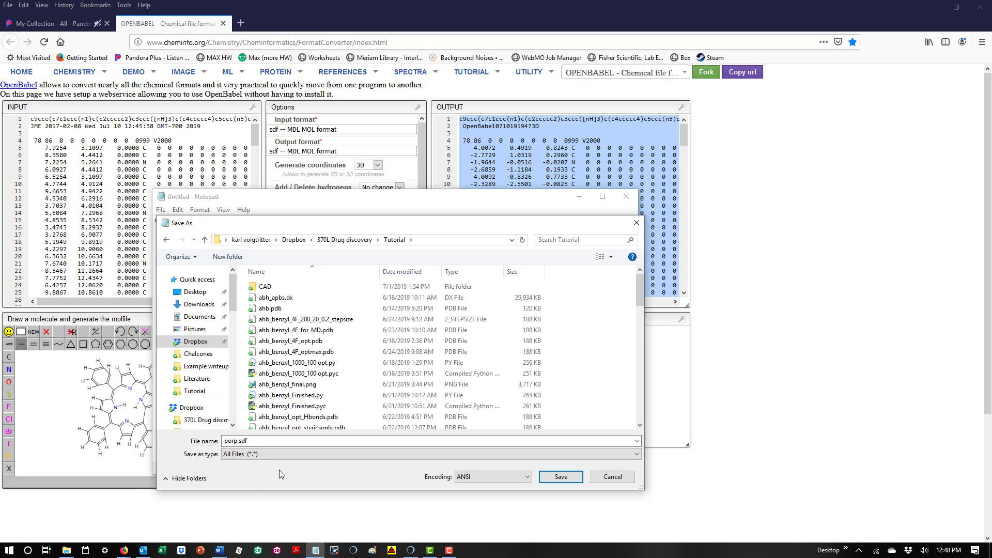
click(263, 440)
double_click(263, 440)
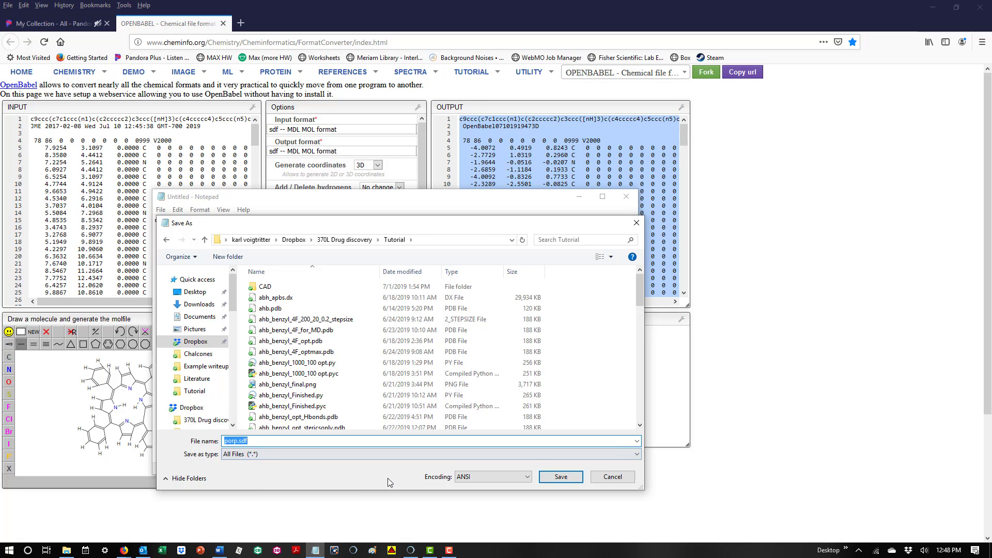
click(559, 477)
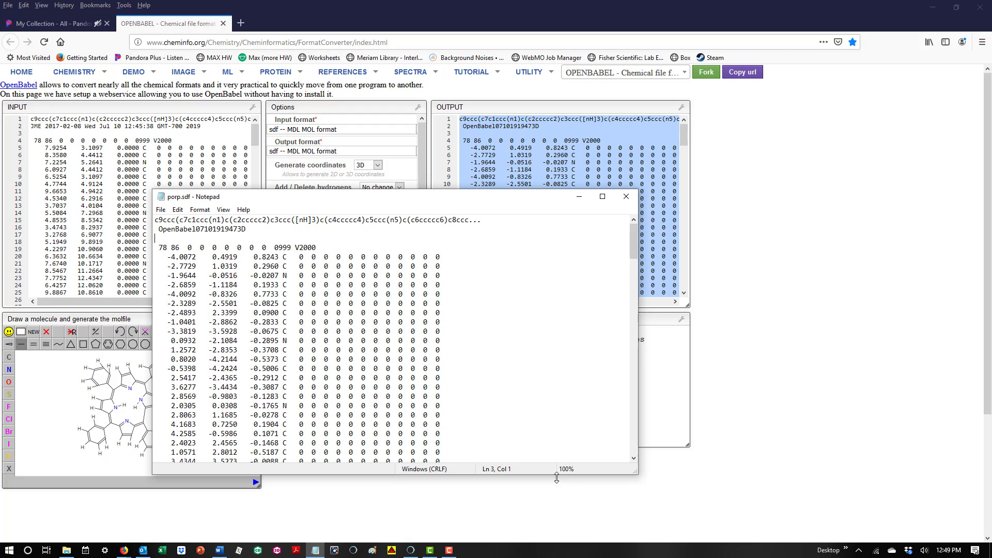
Step: Switch to File Explorer and open the Tutorial folder inside 370L Drug discovery
scroll(592, 396, down, 5)
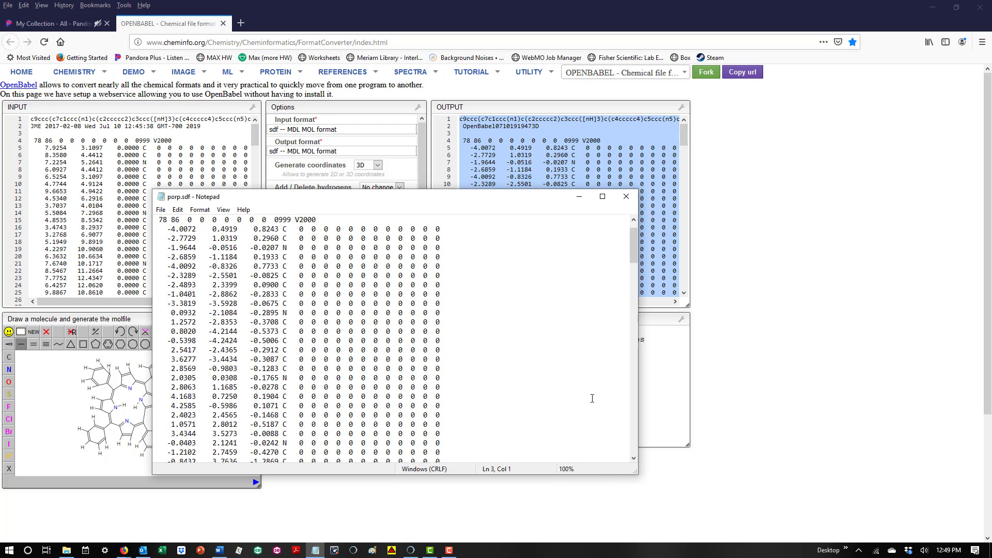
scroll(591, 400, up, 4)
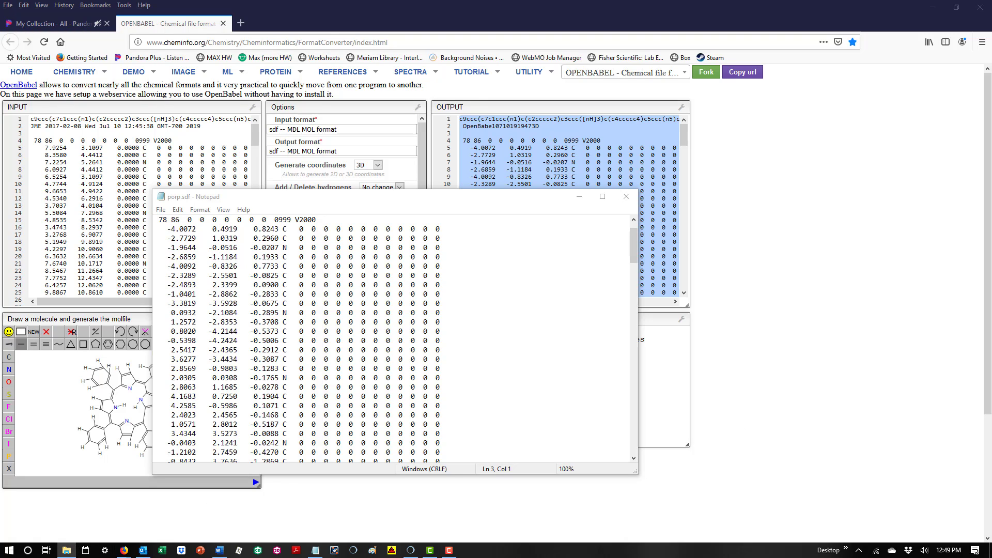
drag(991, 123, 597, 123)
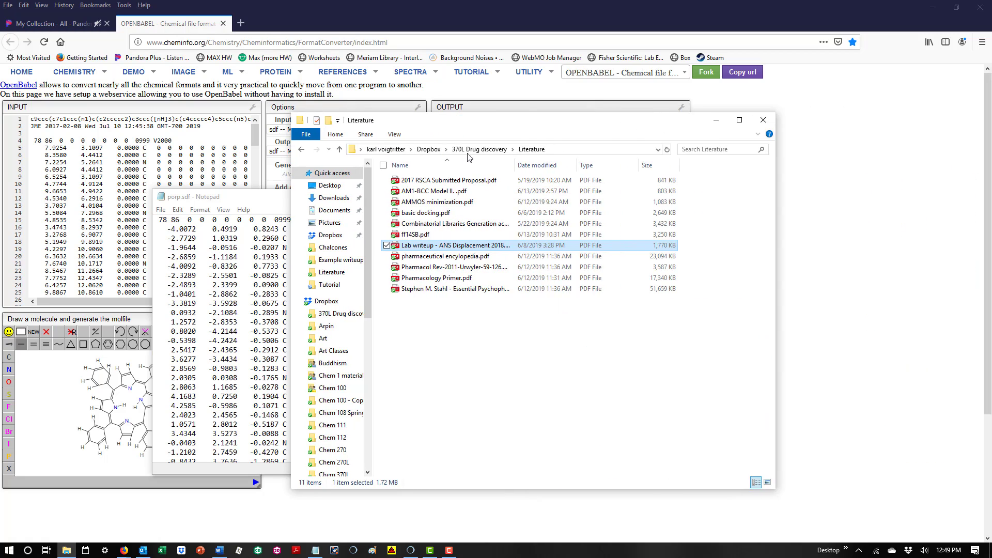
click(301, 150)
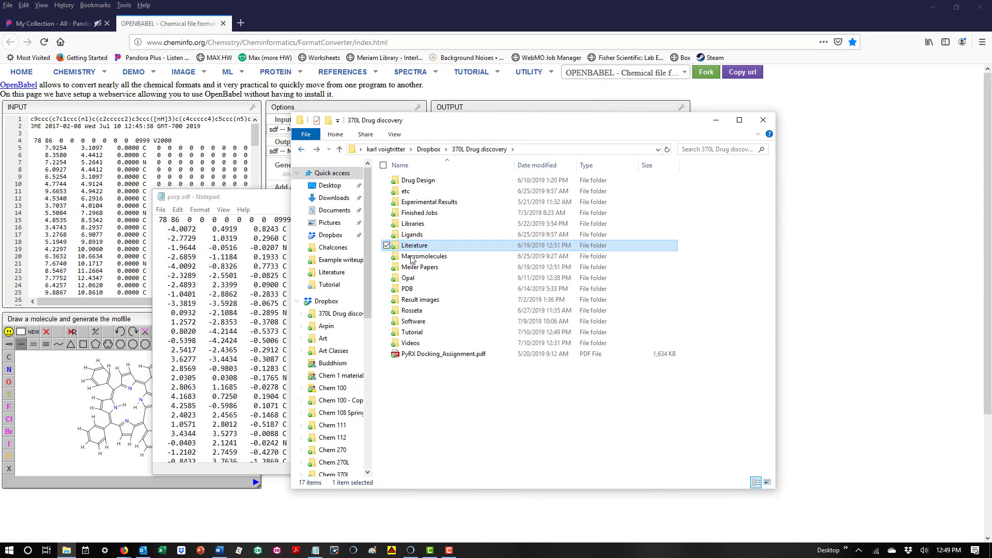
double_click(413, 331)
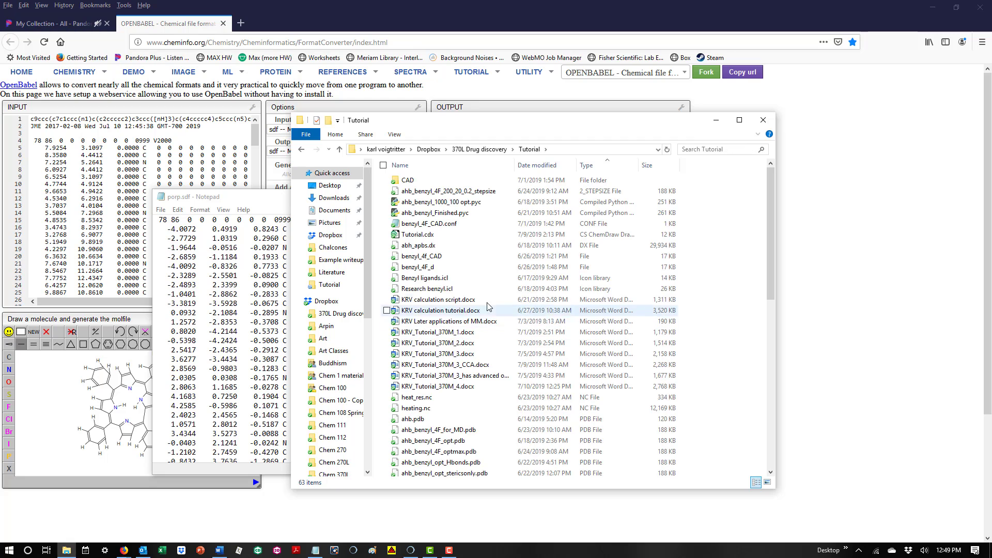
Step: Try to open porp.sdf from the Tutorial folder with the suggested chimera app
scroll(490, 310, down, 12)
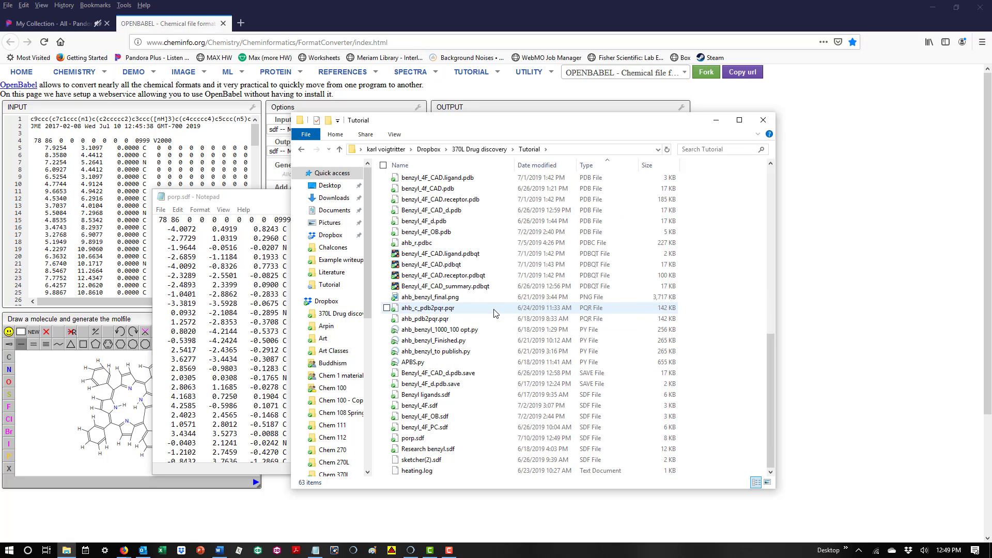
click(447, 439)
right_click(447, 439)
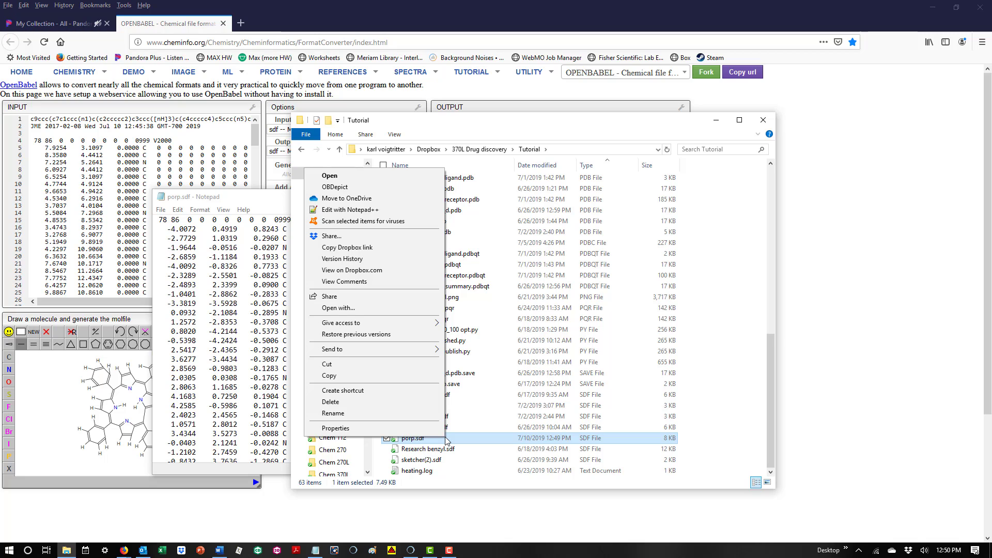
click(402, 311)
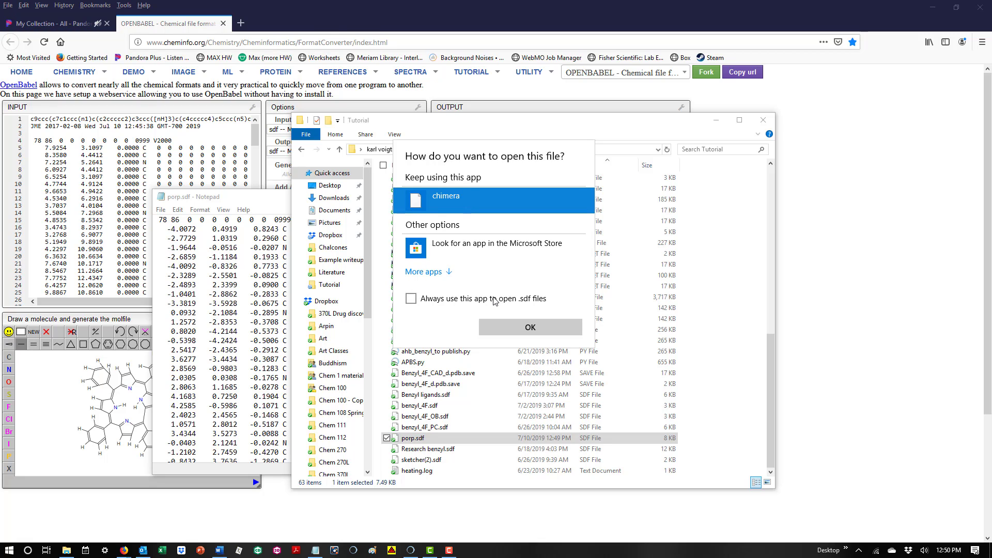
click(503, 321)
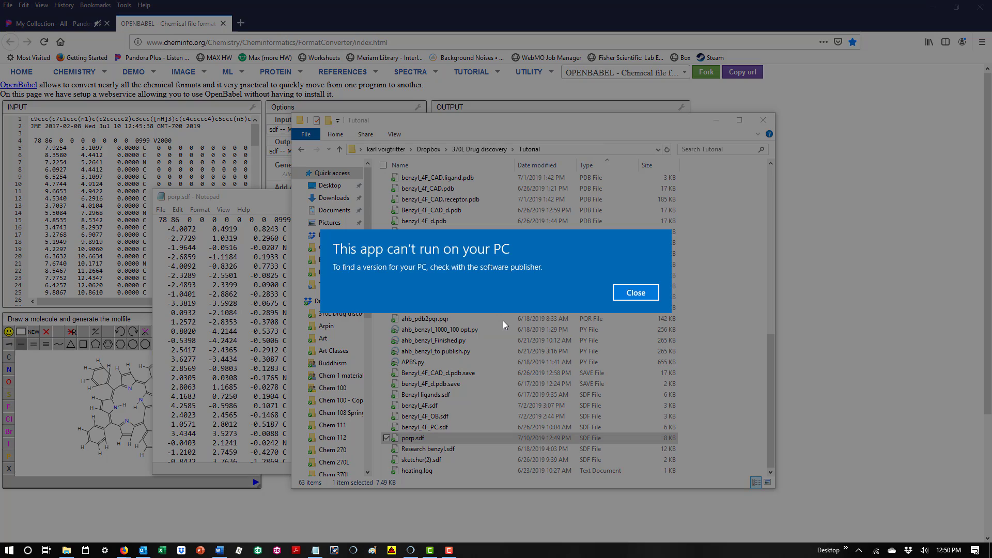
click(636, 293)
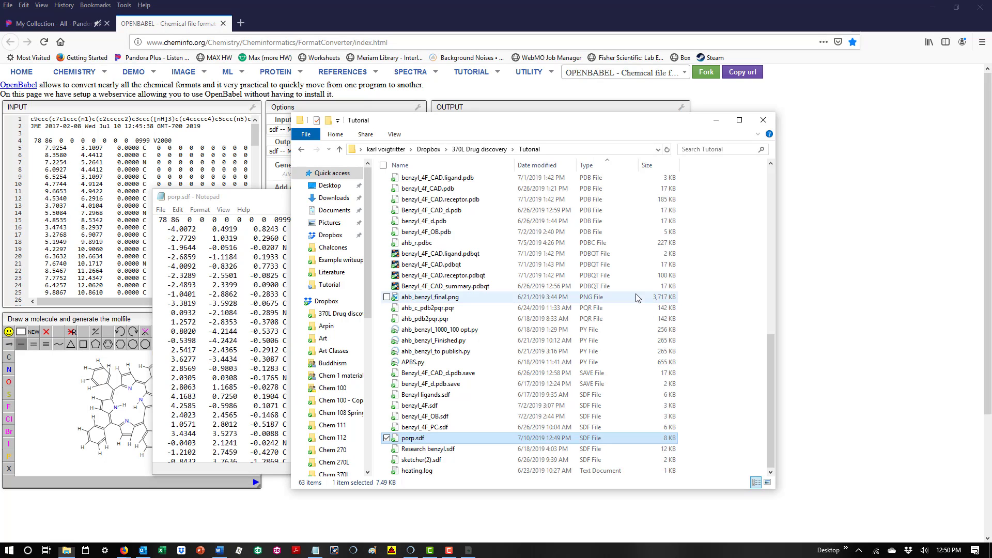
Step: Open porp.sdf with the UCSF Chimera molecular visualization application and inspect the porphyrin's 3D geometry from the side
right_click(457, 443)
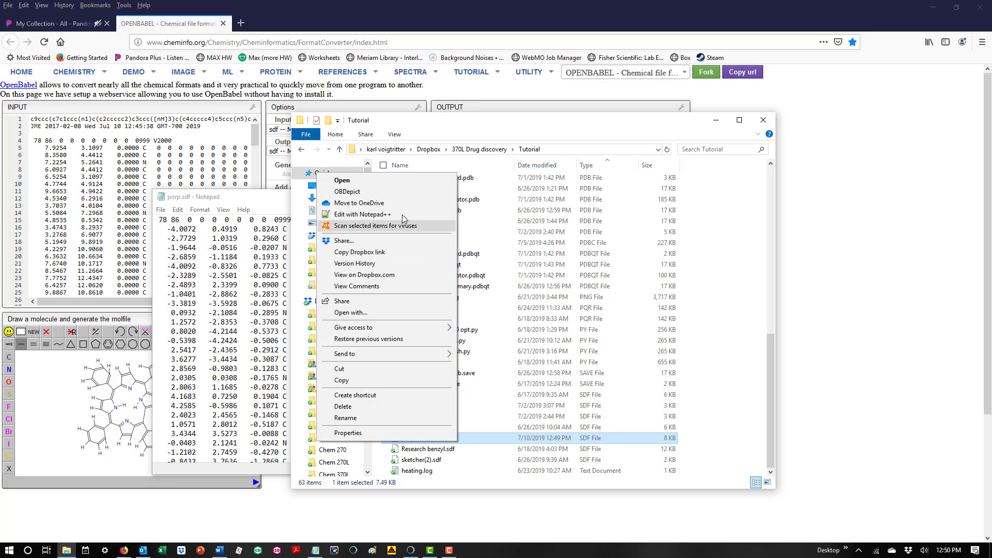
click(418, 312)
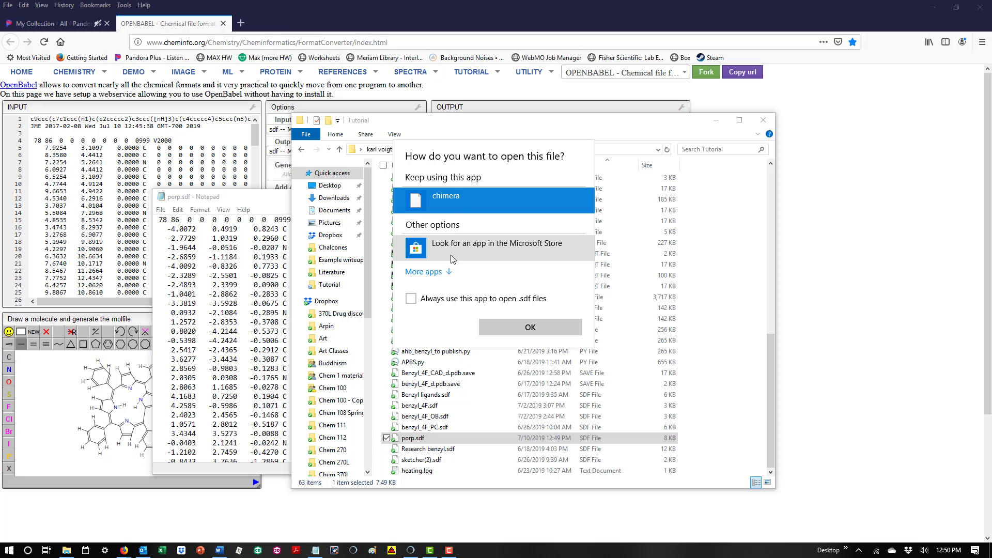
click(446, 271)
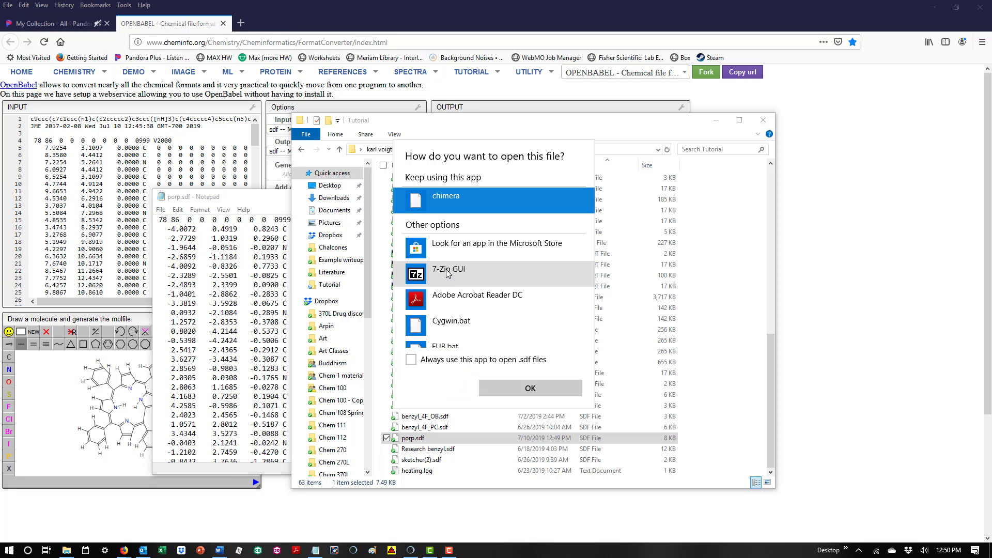
scroll(462, 304, down, 5)
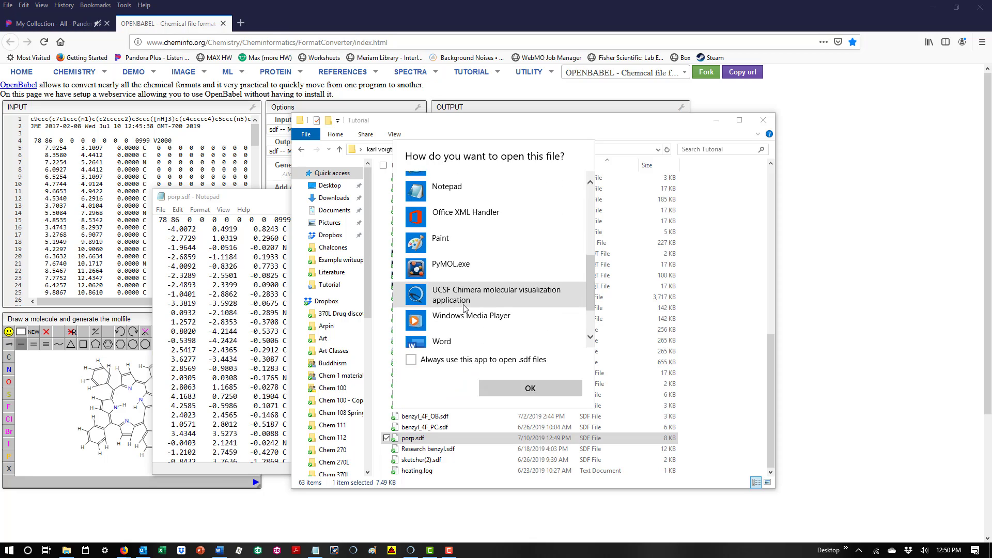
click(473, 271)
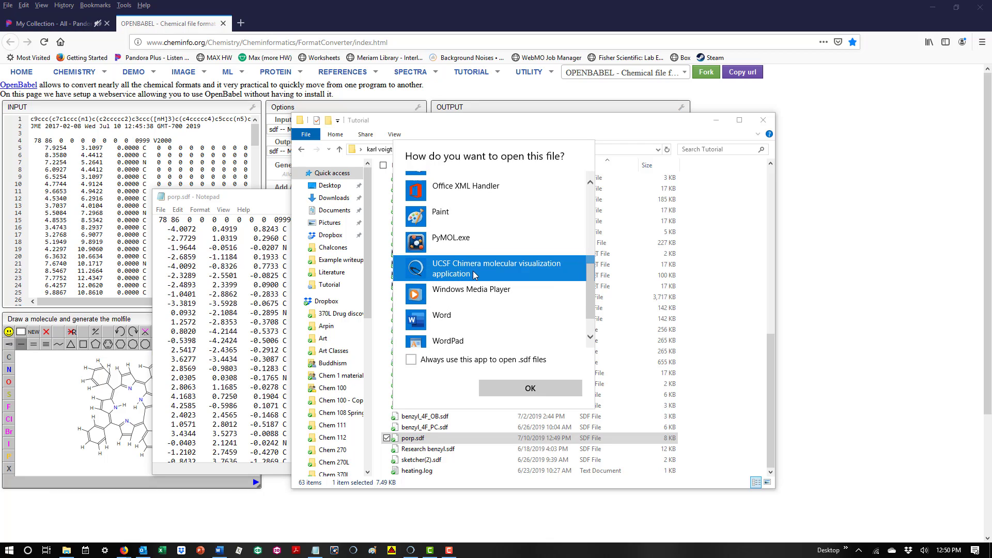
click(513, 387)
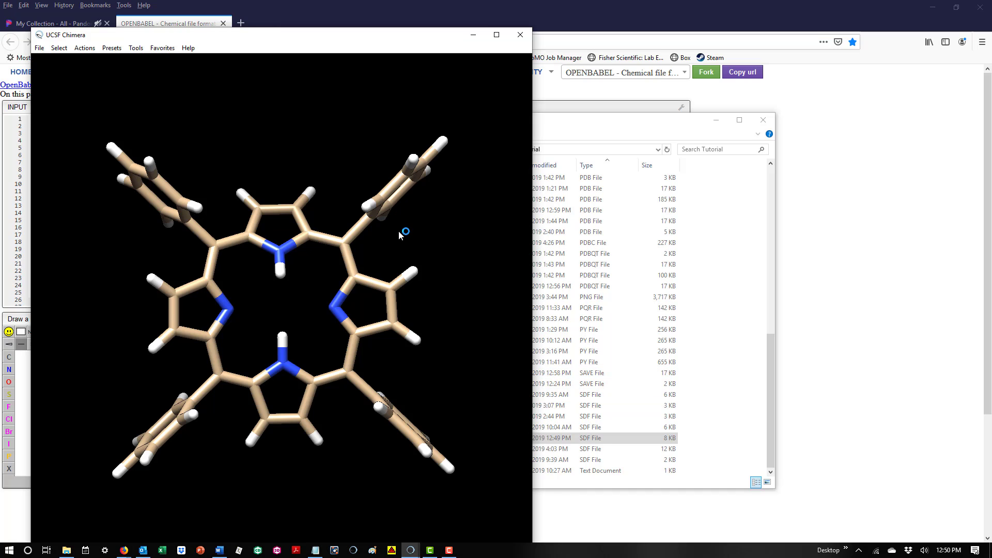
drag(327, 280, 453, 358)
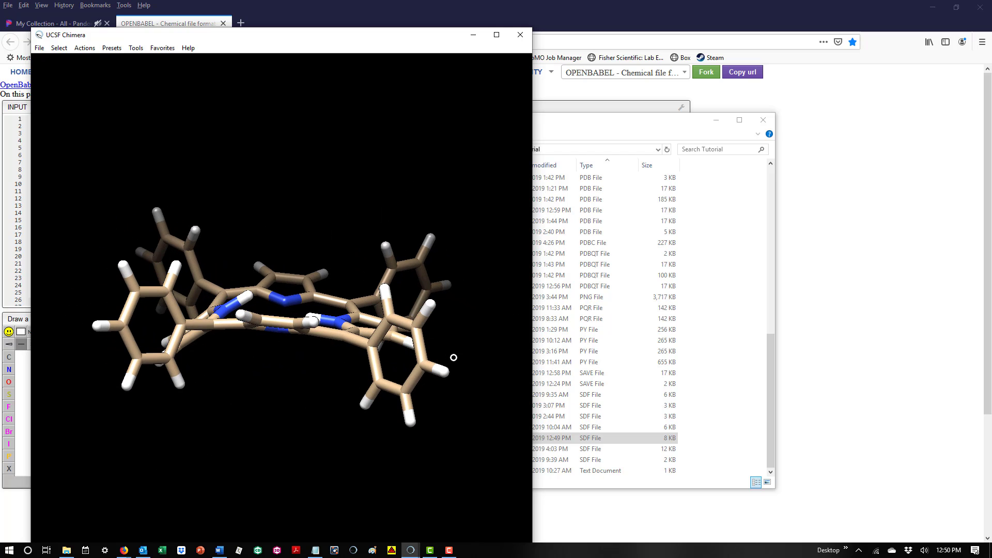
drag(233, 224, 240, 266)
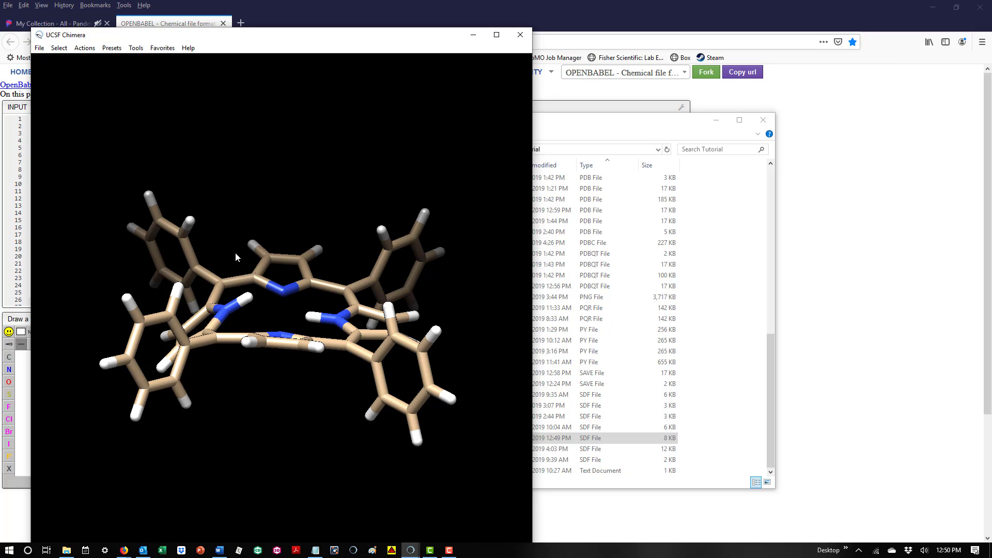
Step: Save the porphyrin model in PDB format as porp.pdb in the 370L Drug discovery > Tutorial folder
click(39, 47)
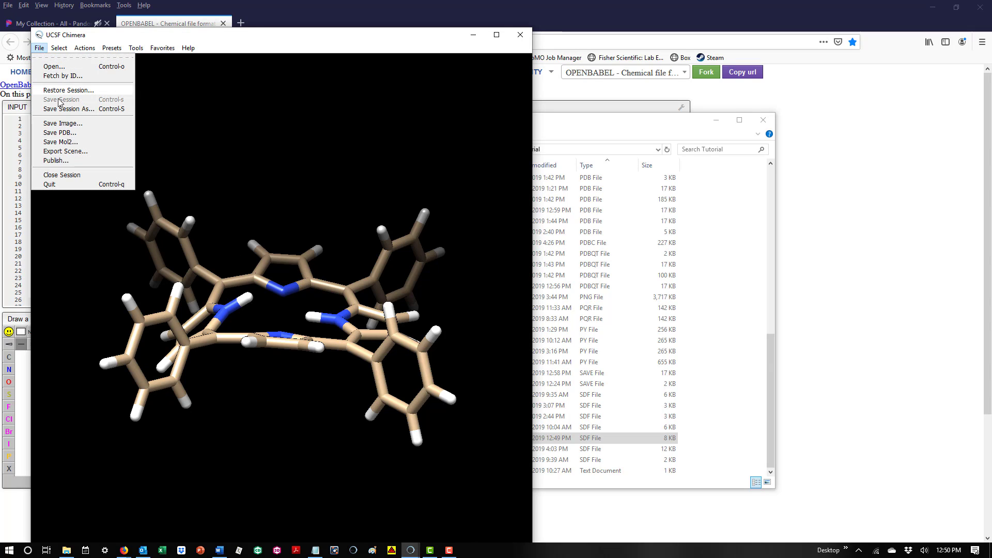
click(82, 133)
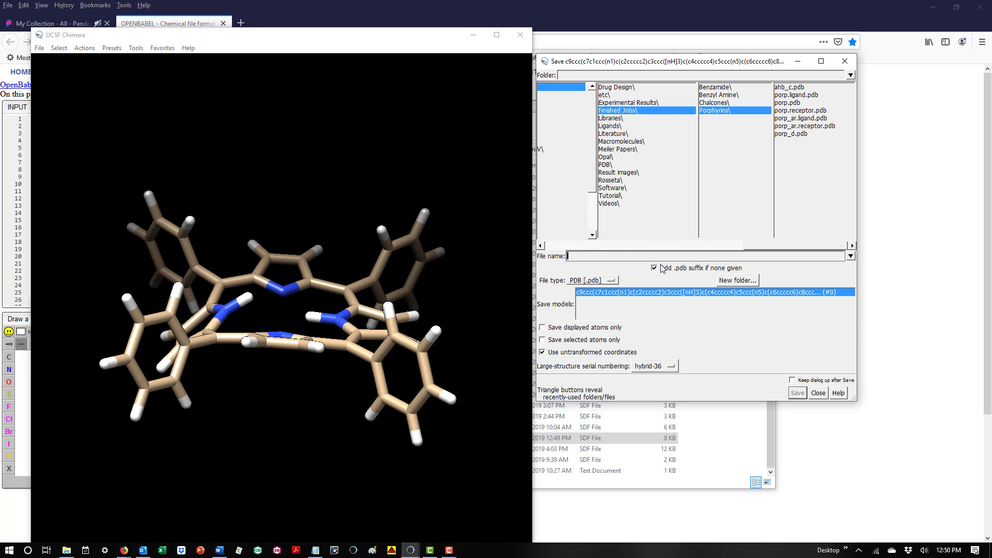
click(667, 304)
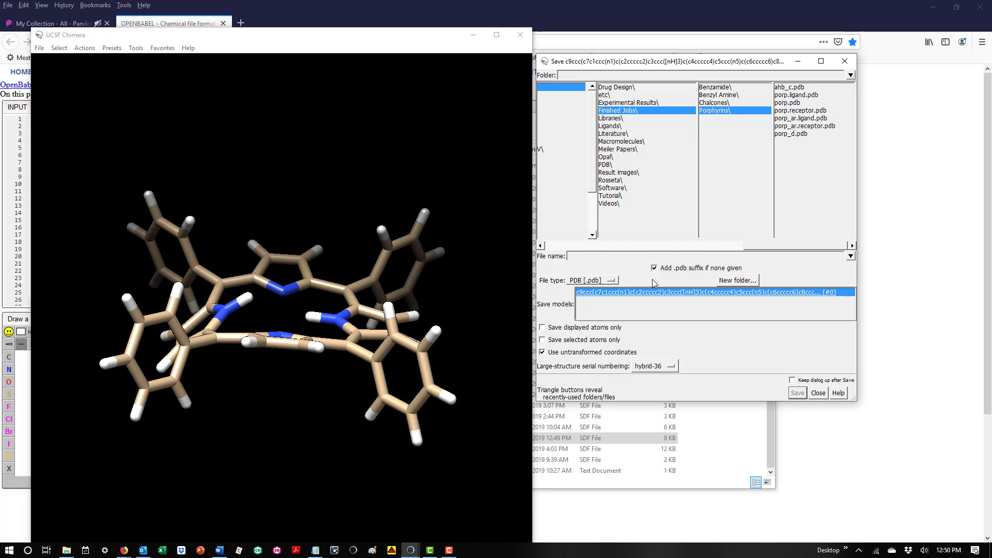
click(642, 256)
text(porp.)
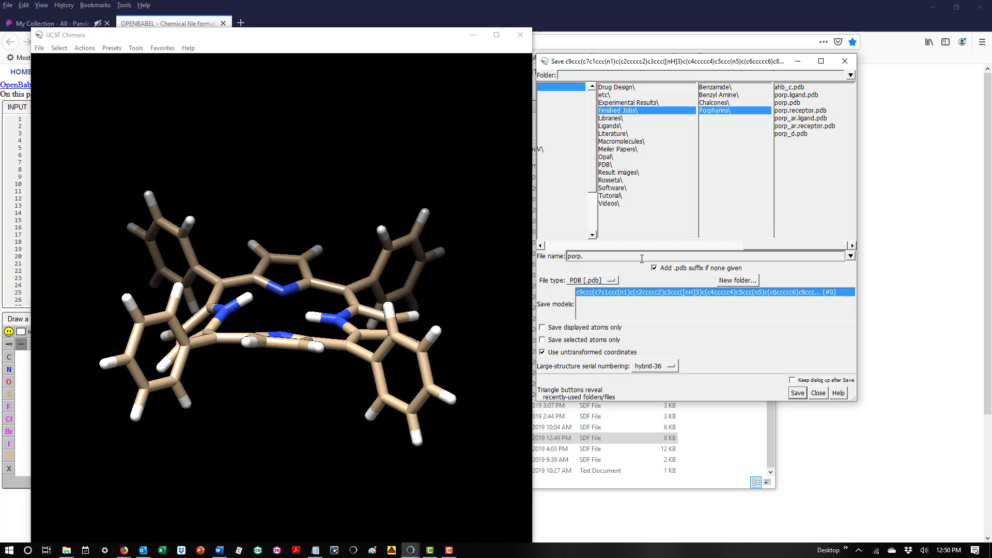
text(pdb)
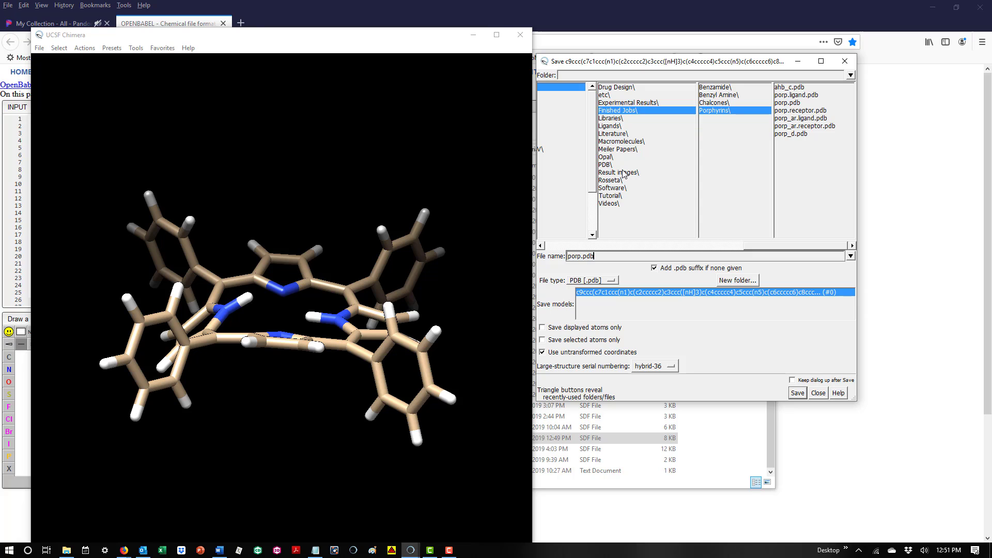
click(624, 195)
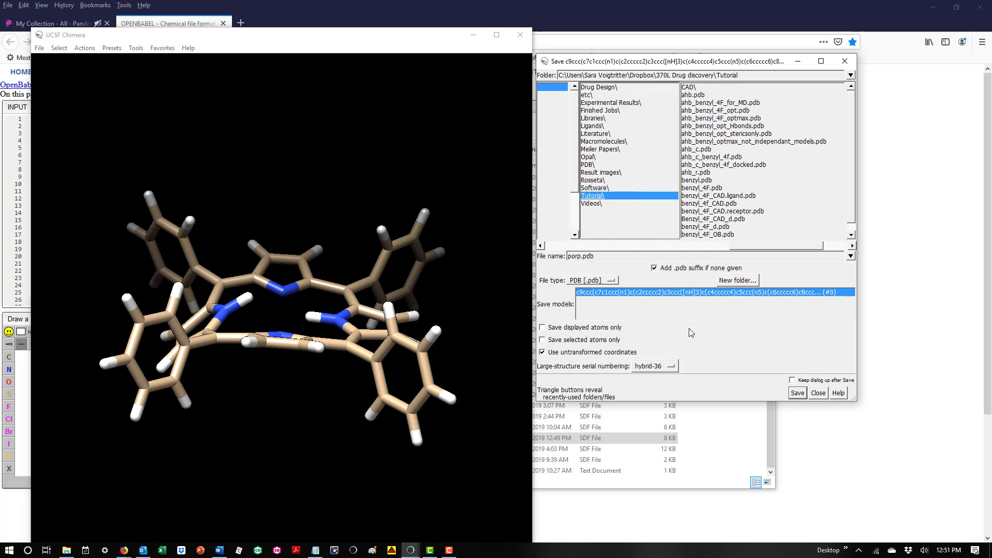
click(797, 394)
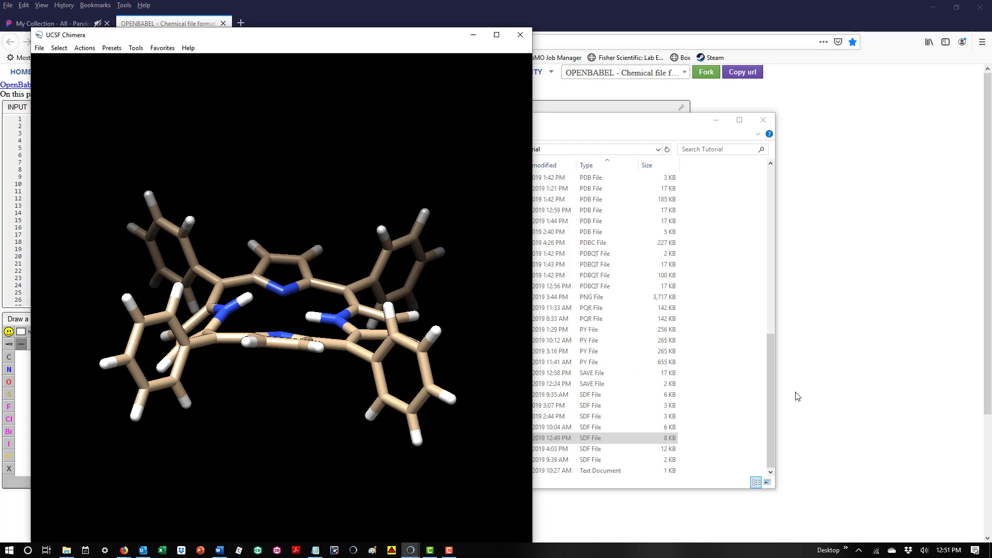